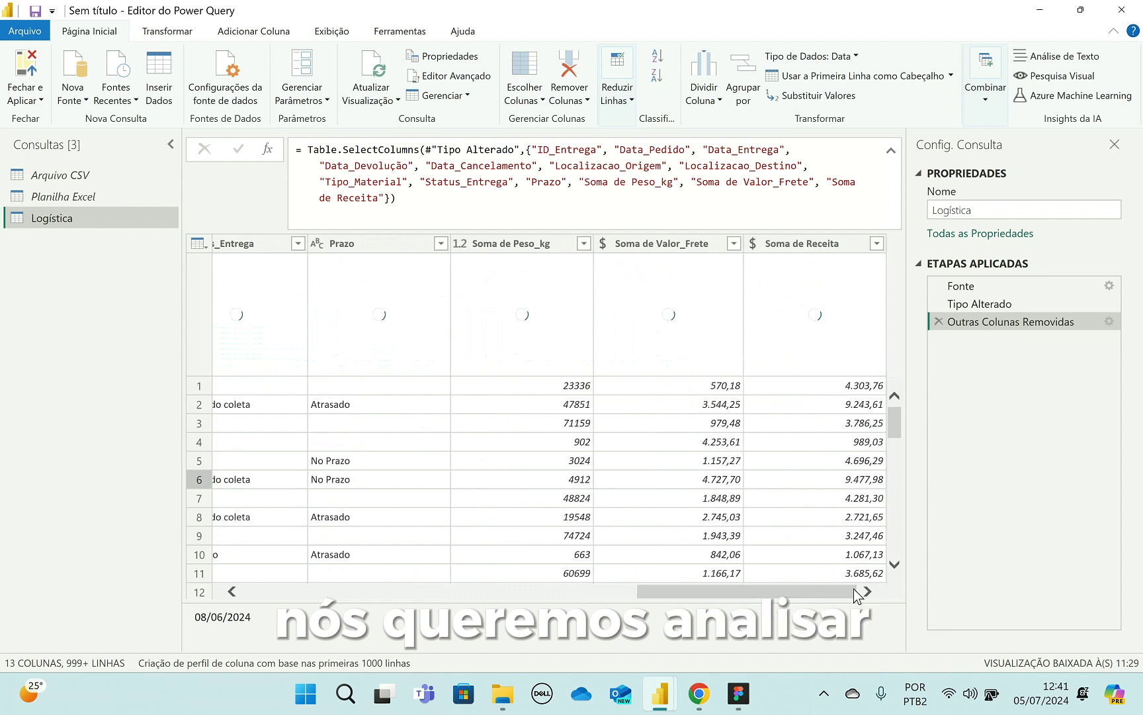
# - Examine the profiles of the Soma de Receita, Soma de Valor_Frete and Prazo columns, including Prazo's value distribution and empty cells
pyautogui.click(761, 287)
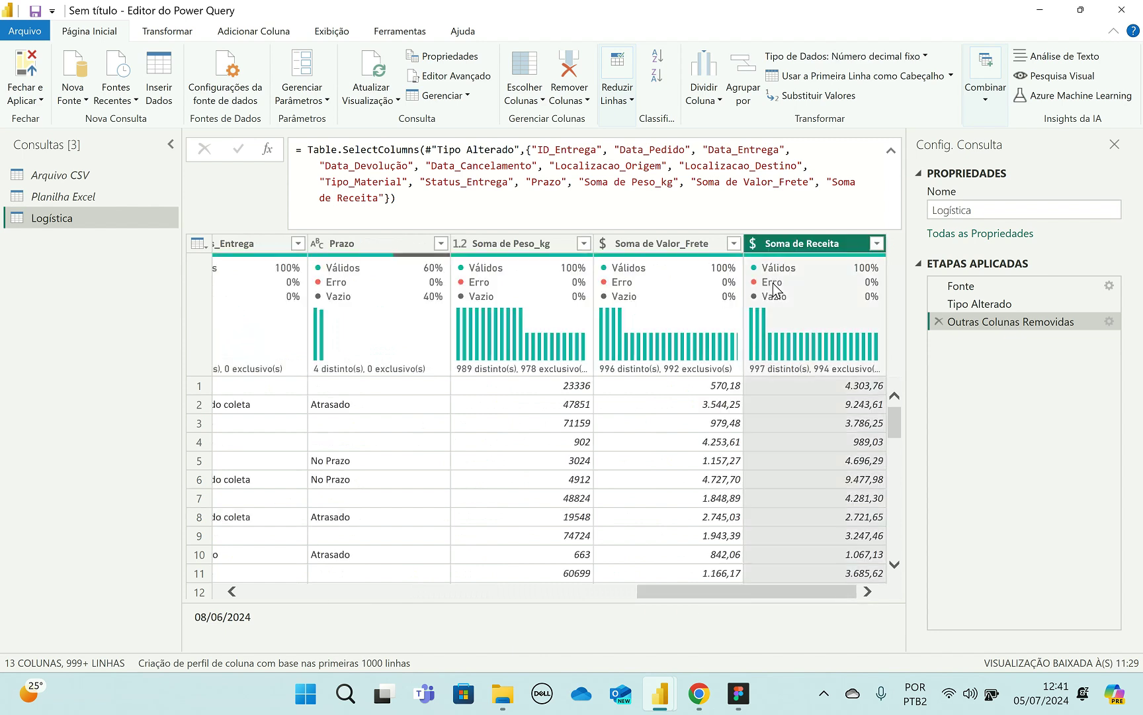
pyautogui.click(691, 278)
pyautogui.moveTo(740, 563); pyautogui.dragTo(668, 563)
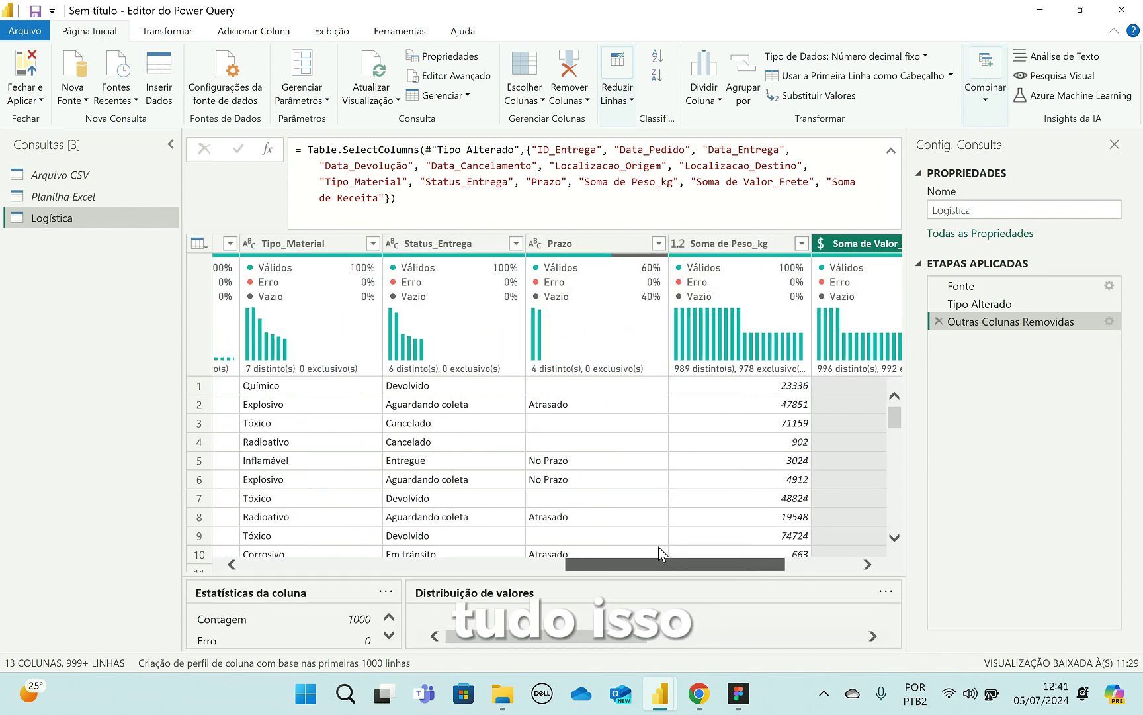
pyautogui.click(606, 246)
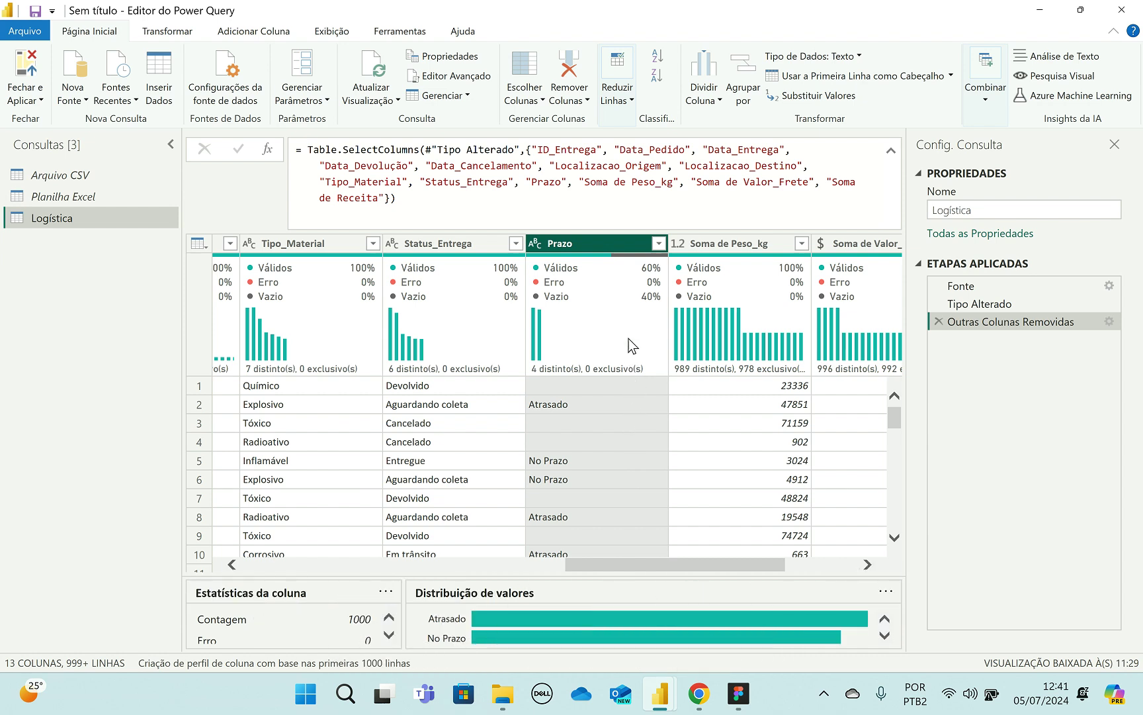
pyautogui.click(590, 398)
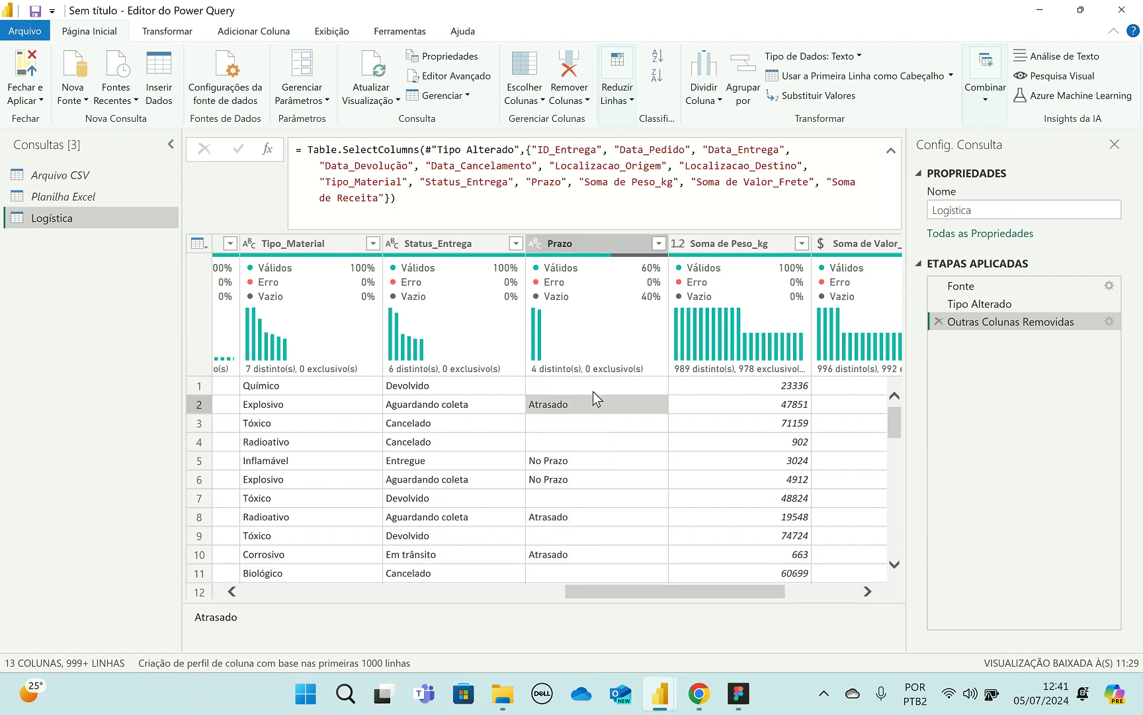
pyautogui.click(593, 325)
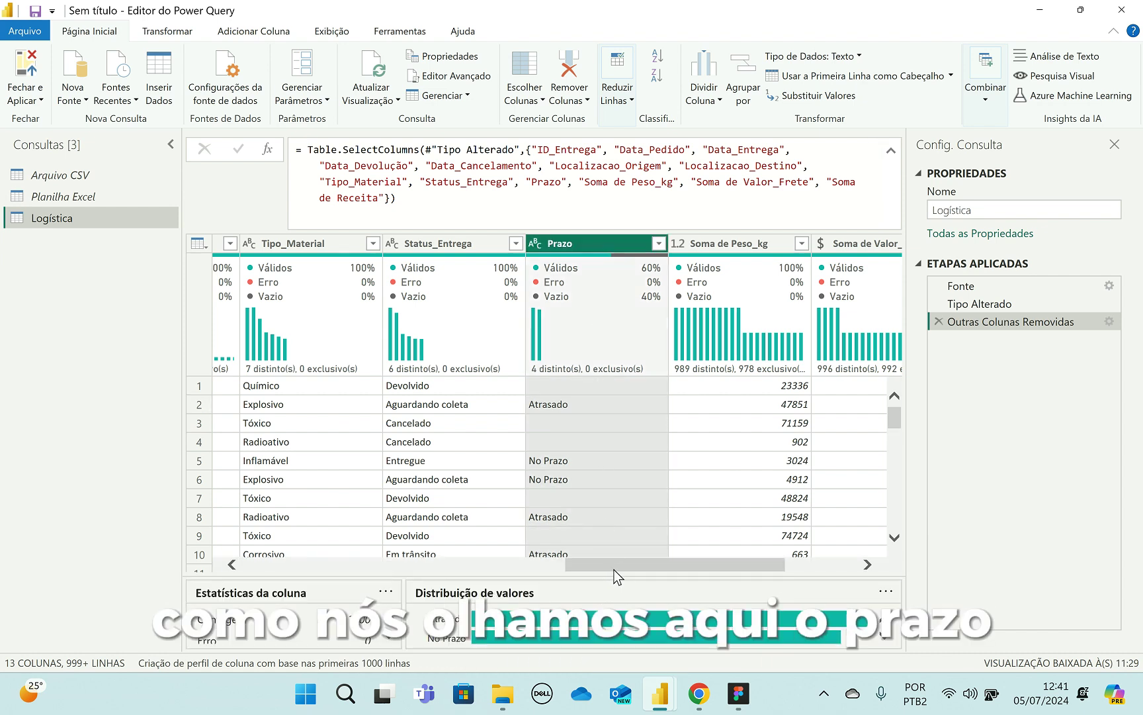
pyautogui.moveTo(615, 576); pyautogui.dragTo(621, 487)
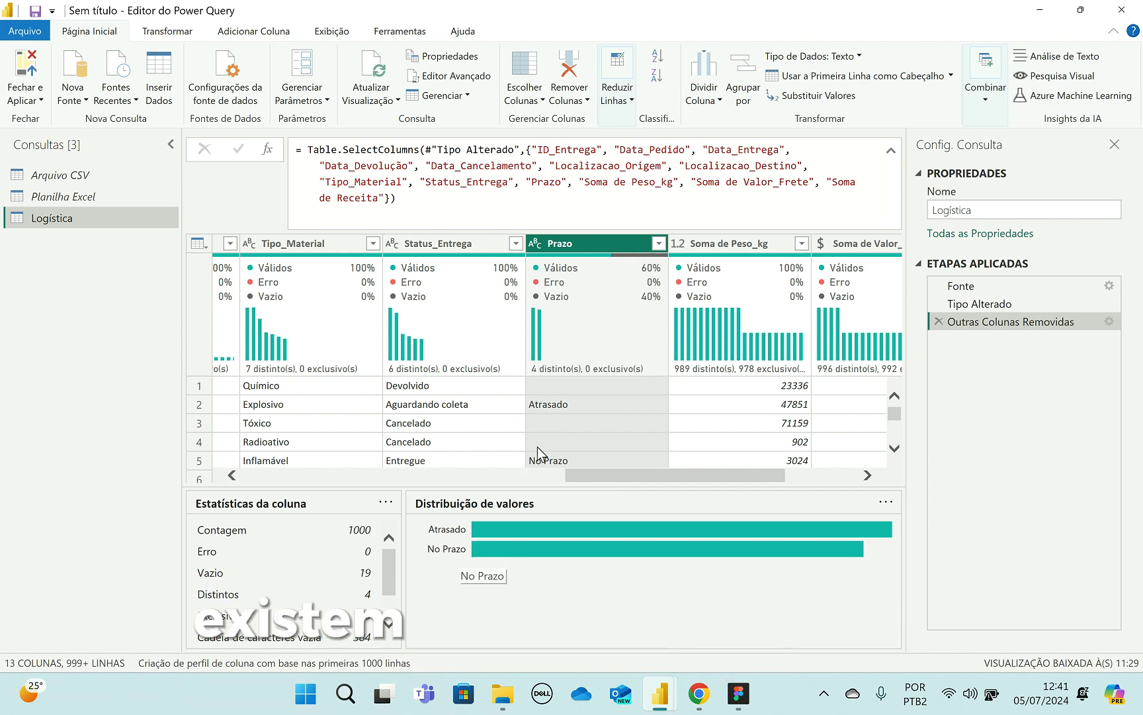
pyautogui.click(578, 379)
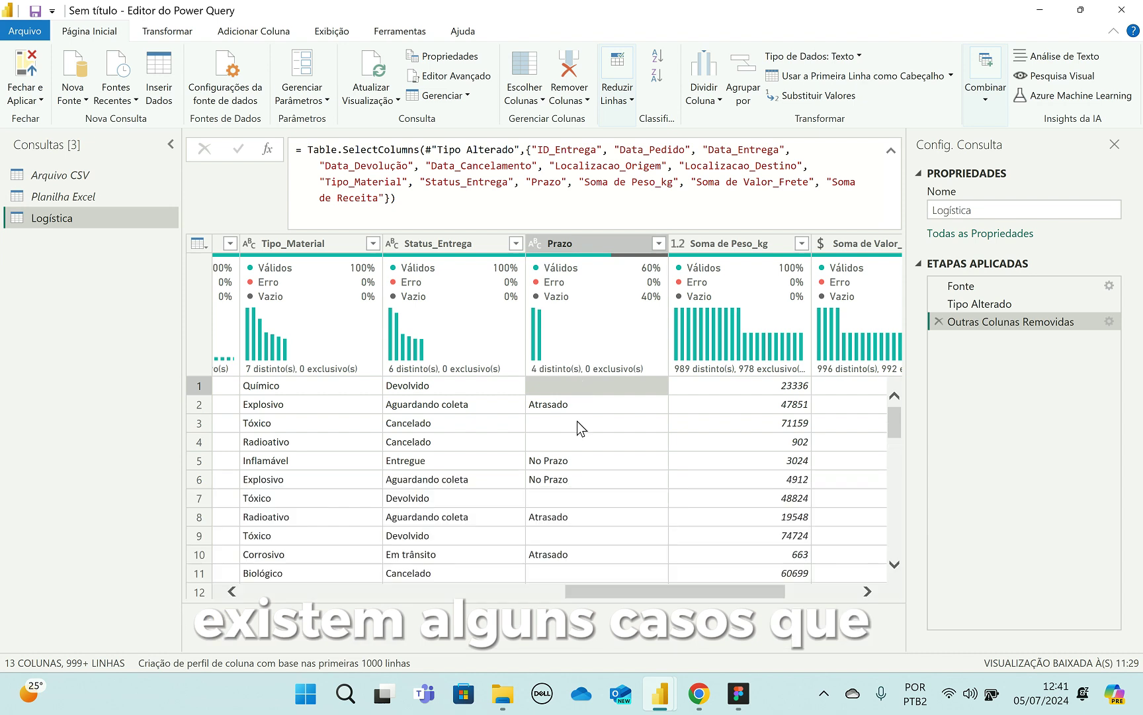
pyautogui.click(577, 421)
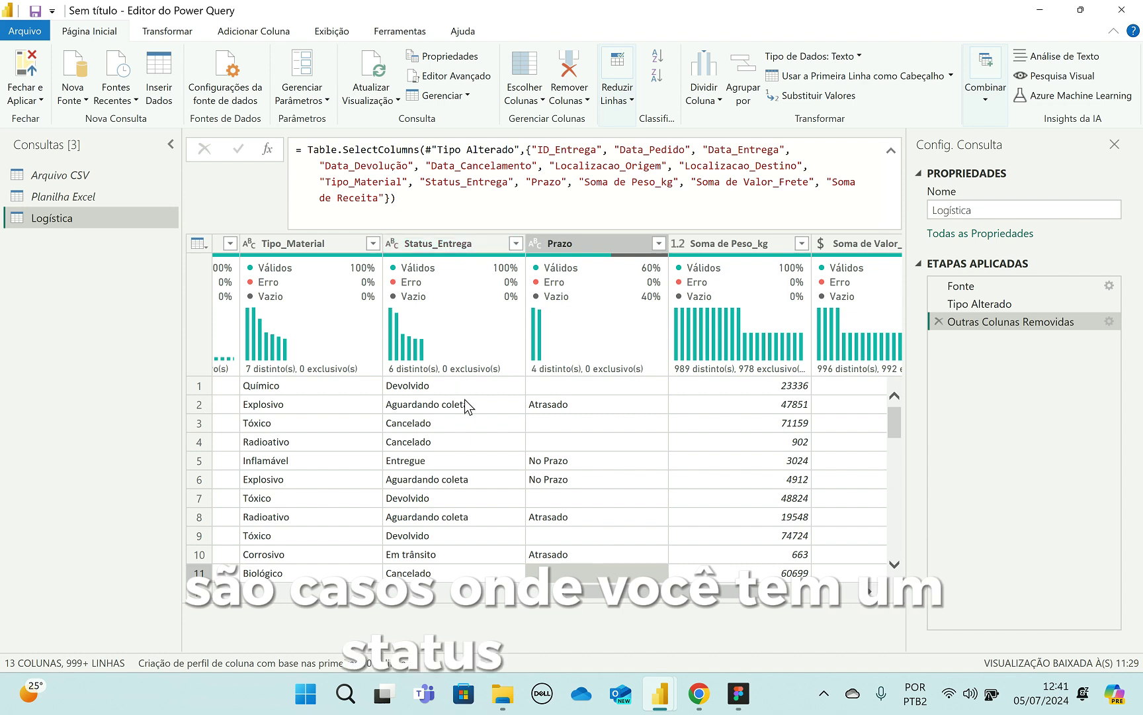
# - Examine the values in the Status_Entrega and Tipo_Material columns of the Logística query
pyautogui.click(456, 442)
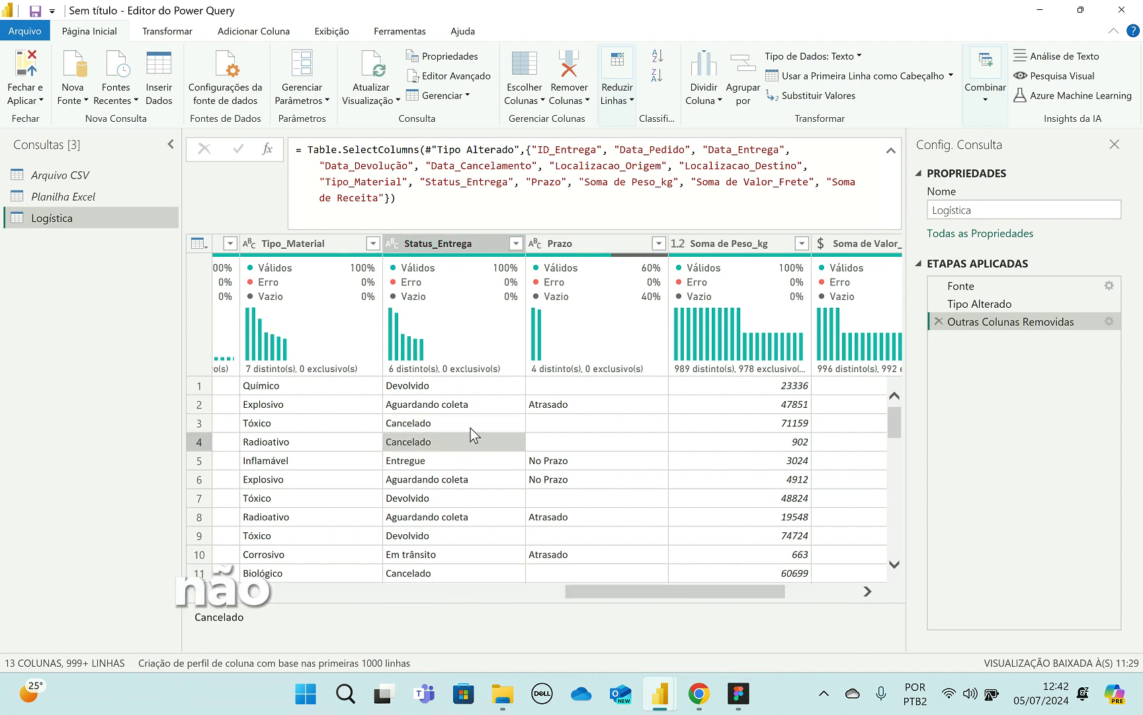
pyautogui.click(470, 387)
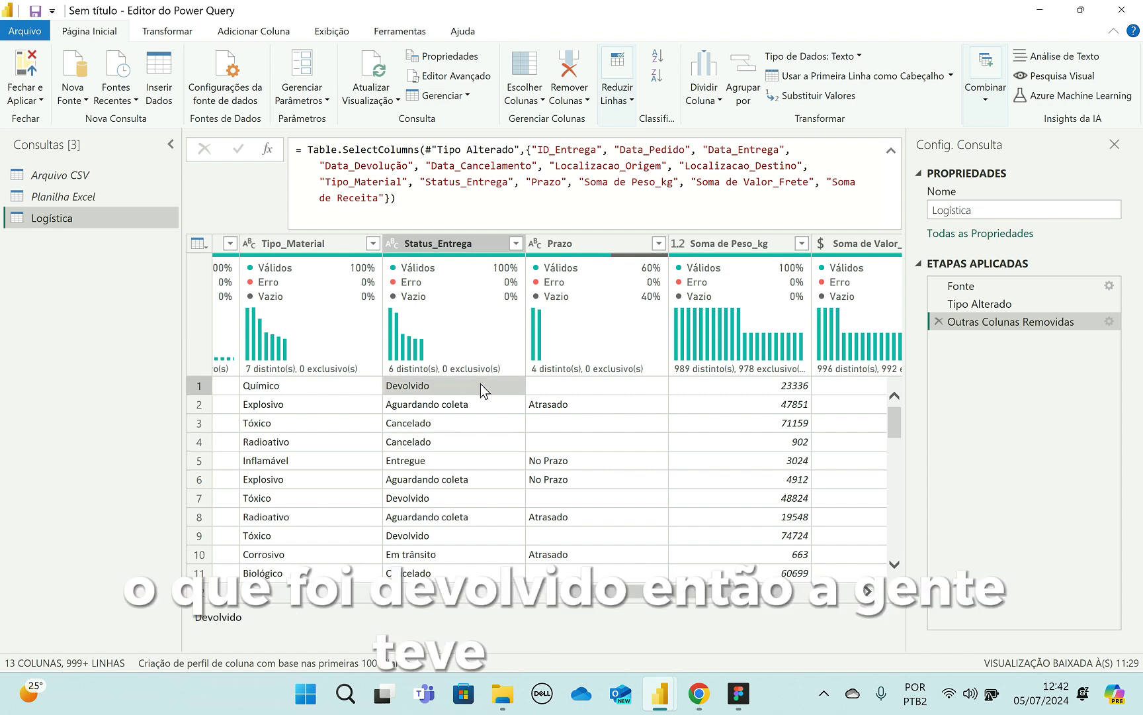
pyautogui.moveTo(609, 354)
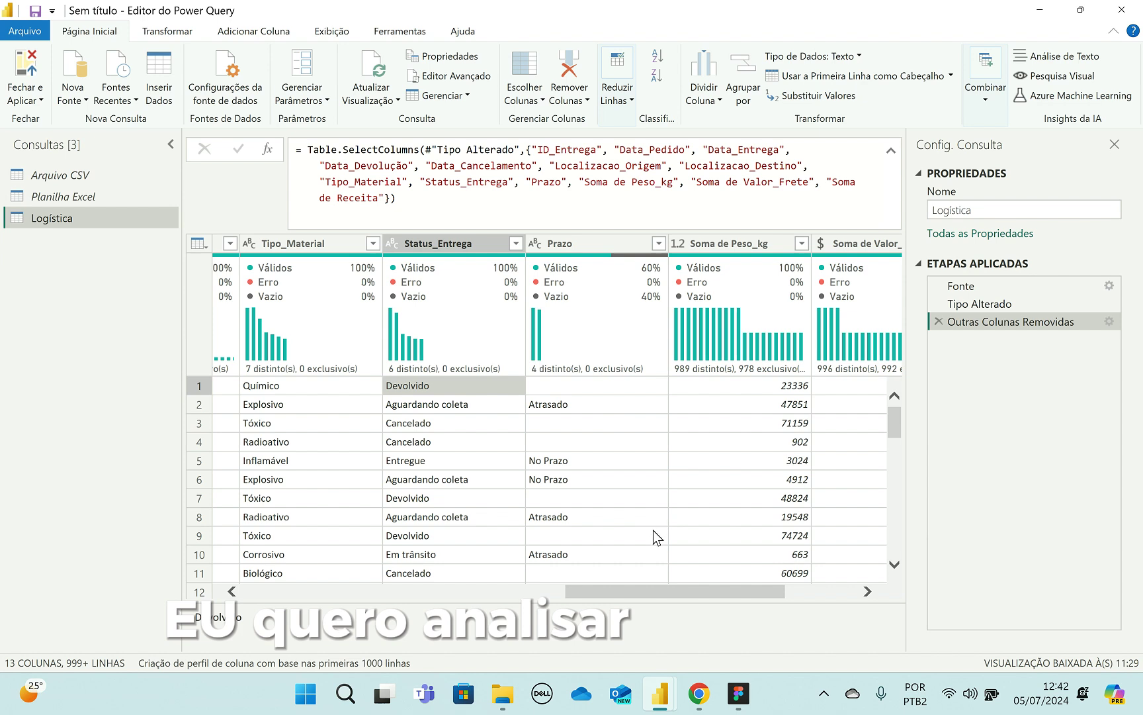
pyautogui.click(487, 247)
pyautogui.click(434, 392)
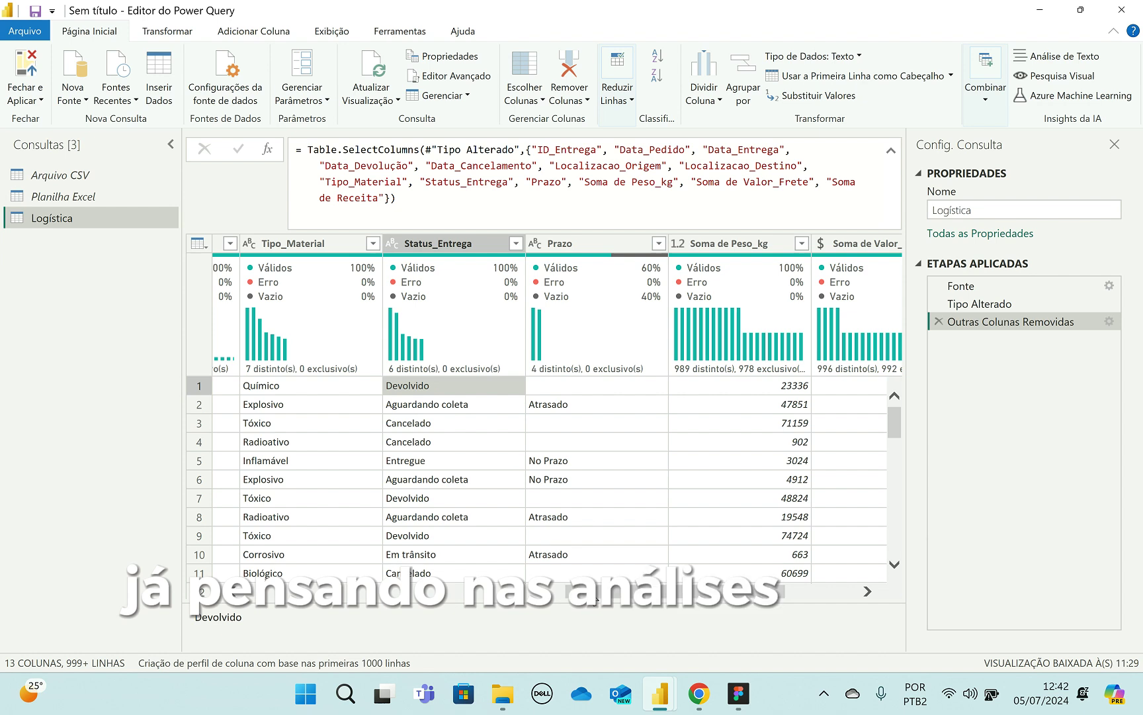
pyautogui.hscroll(-2, 516, 523)
pyautogui.click(357, 258)
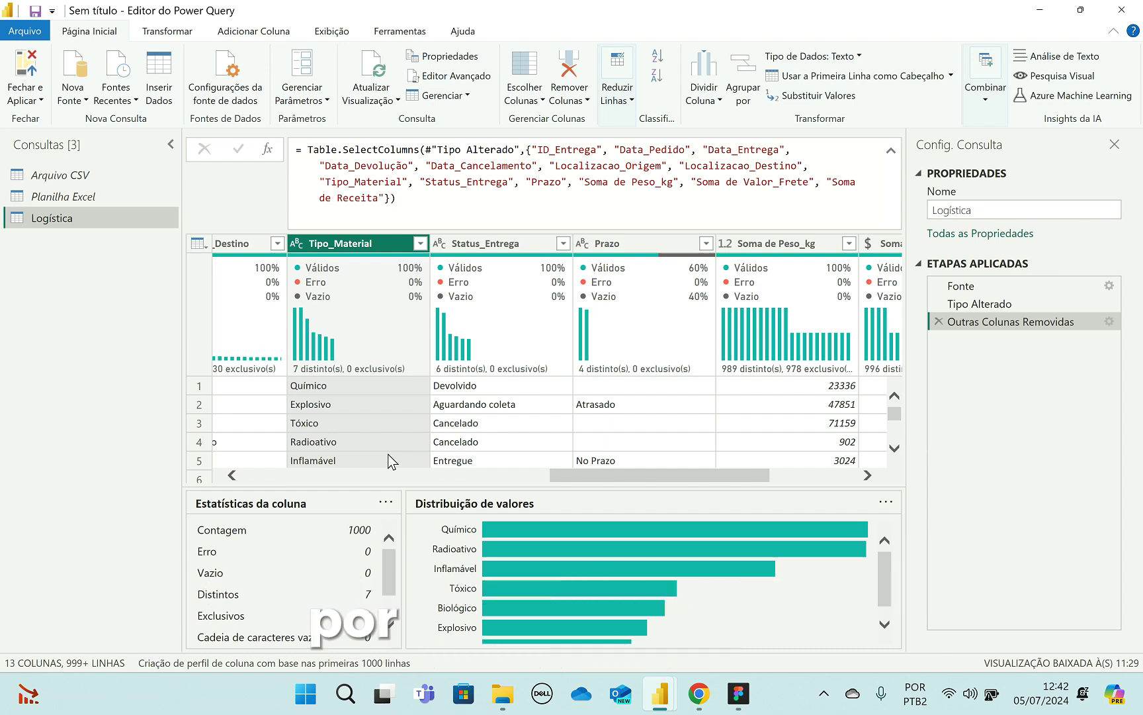
pyautogui.click(365, 384)
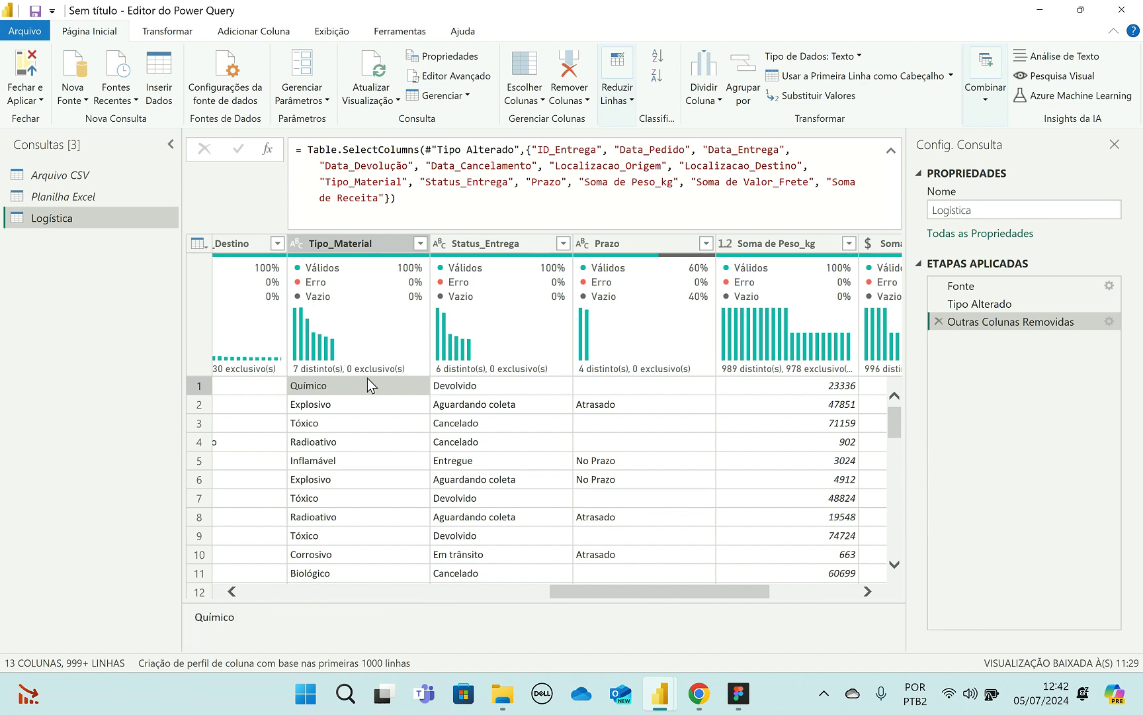
pyautogui.click(358, 427)
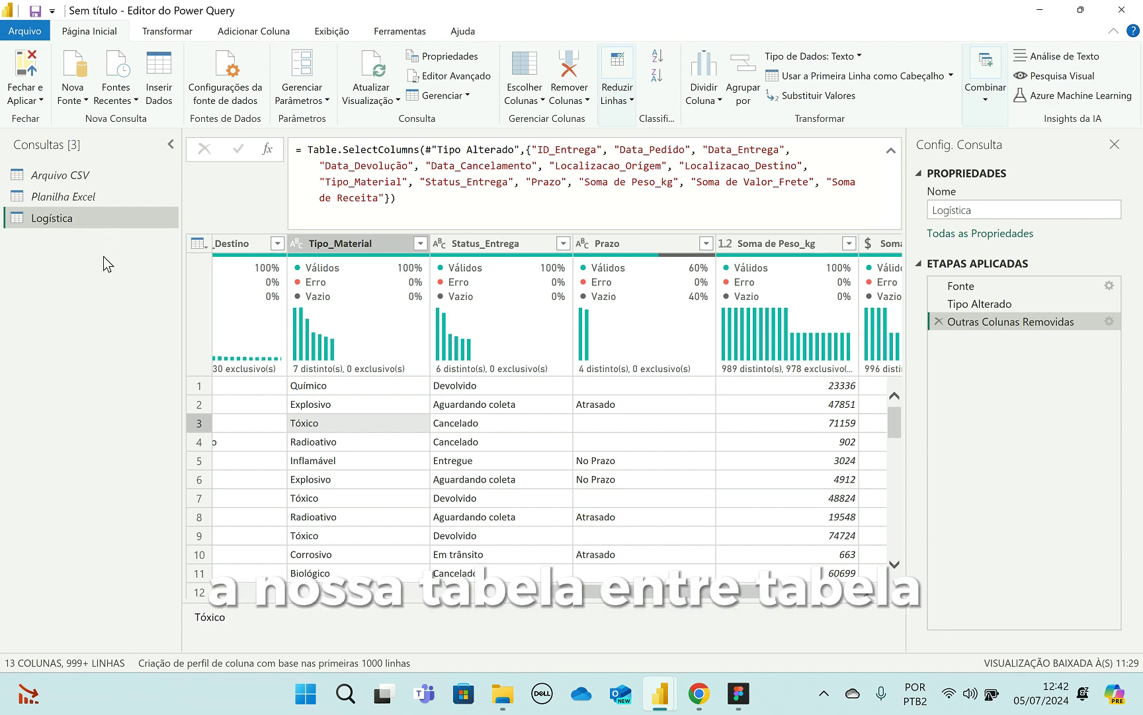
# - Create a new query group named Dimensão
pyautogui.rightClick(75, 261)
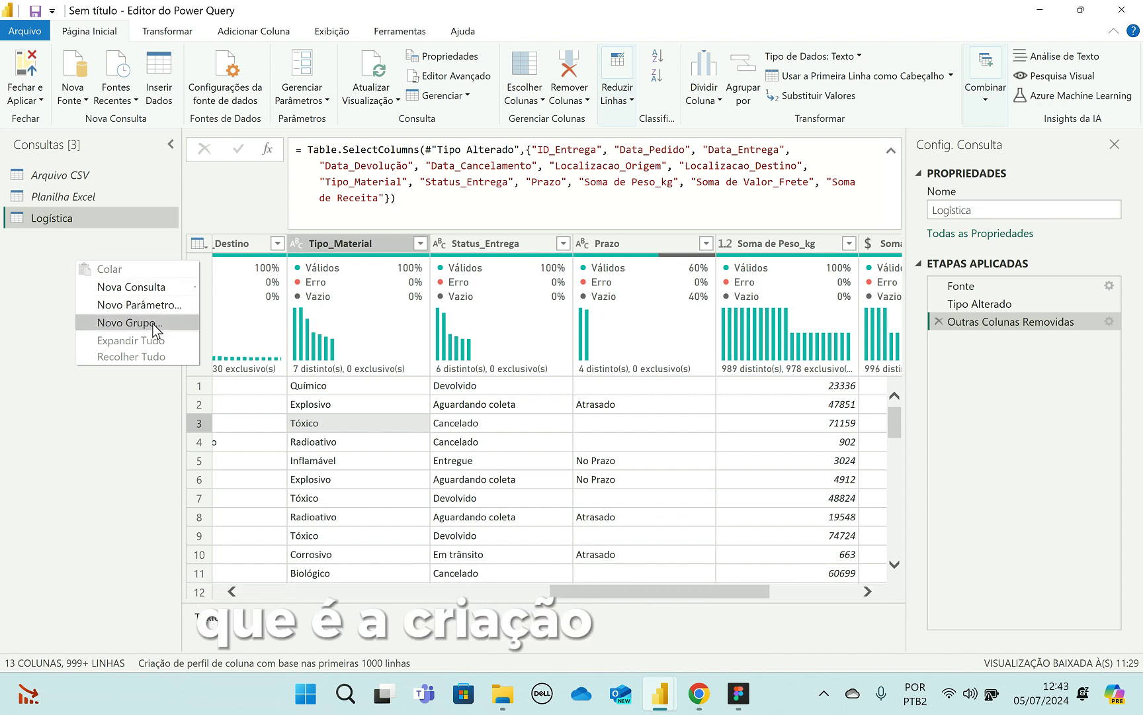
pyautogui.click(45, 251)
pyautogui.rightClick(106, 282)
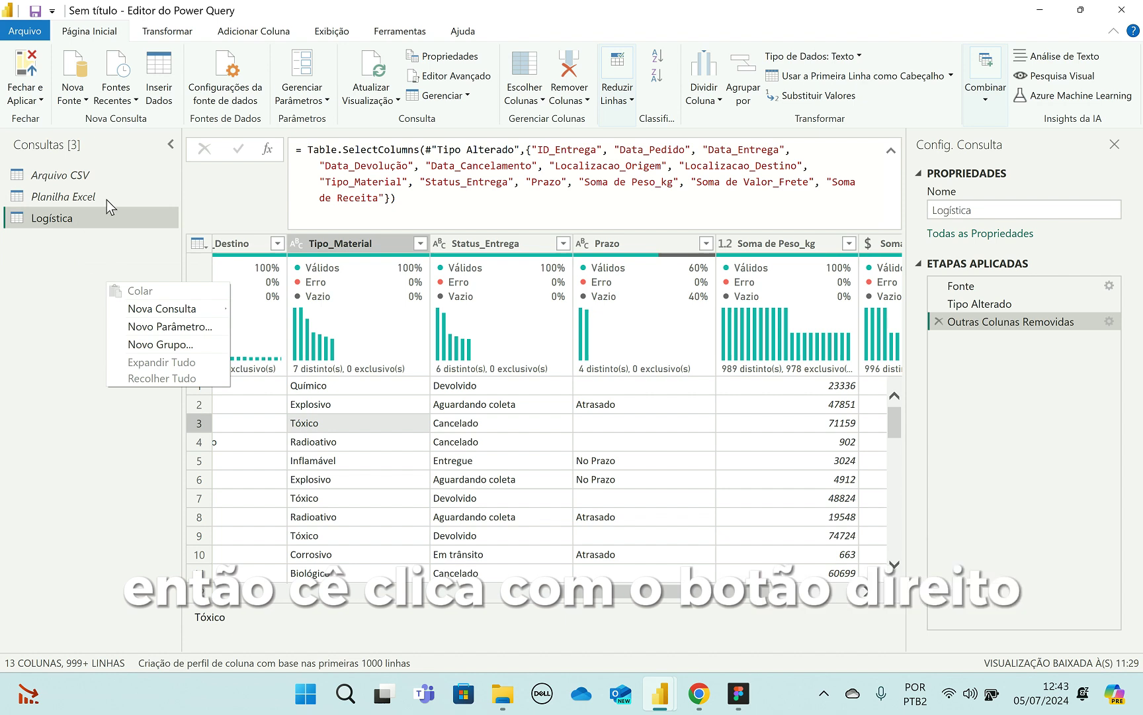
pyautogui.click(150, 345)
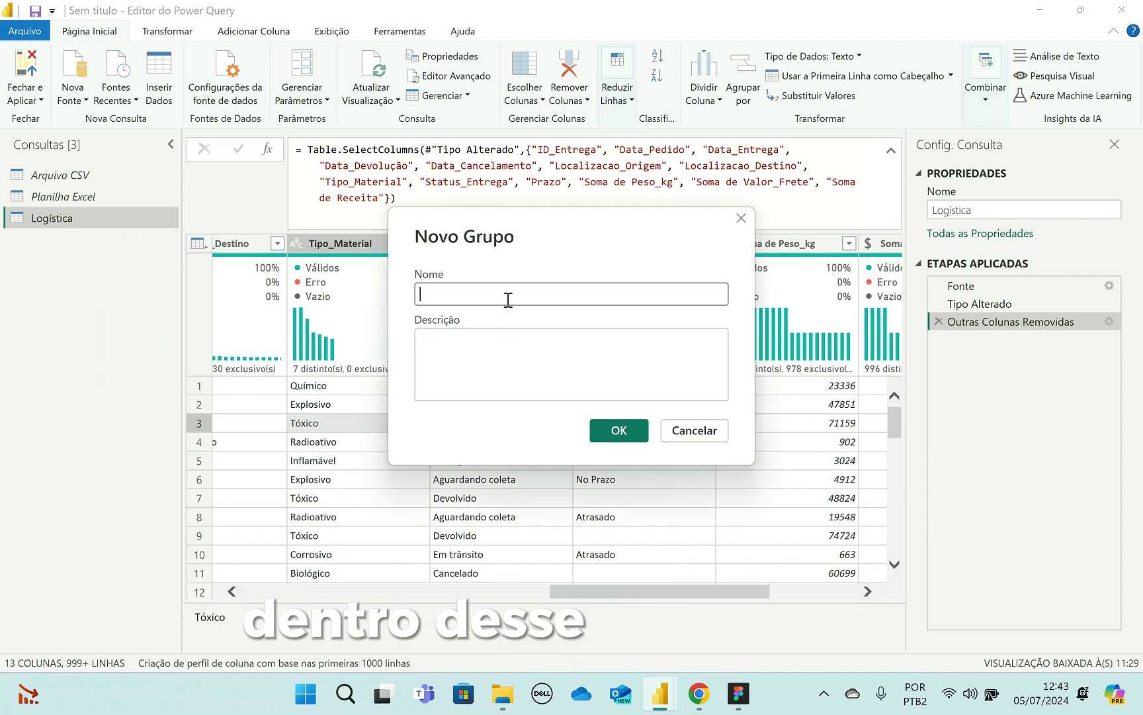
pyautogui.press('capslock')
pyautogui.press('capslock')
pyautogui.write('Dimensão')
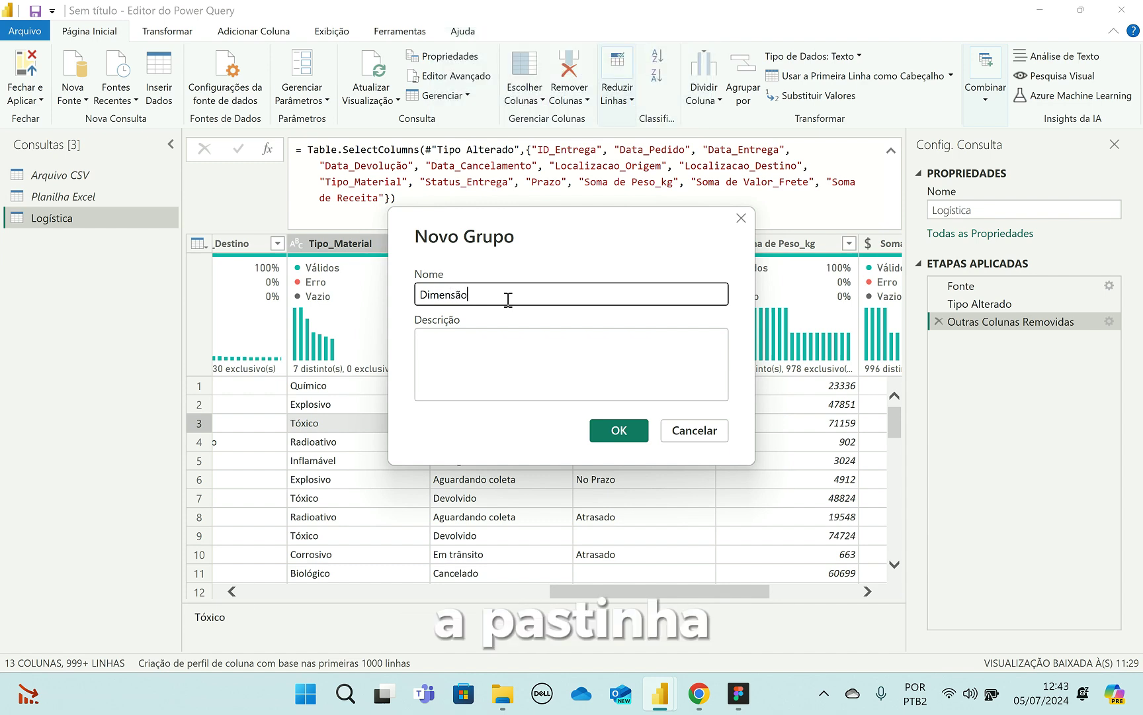
pyautogui.click(615, 432)
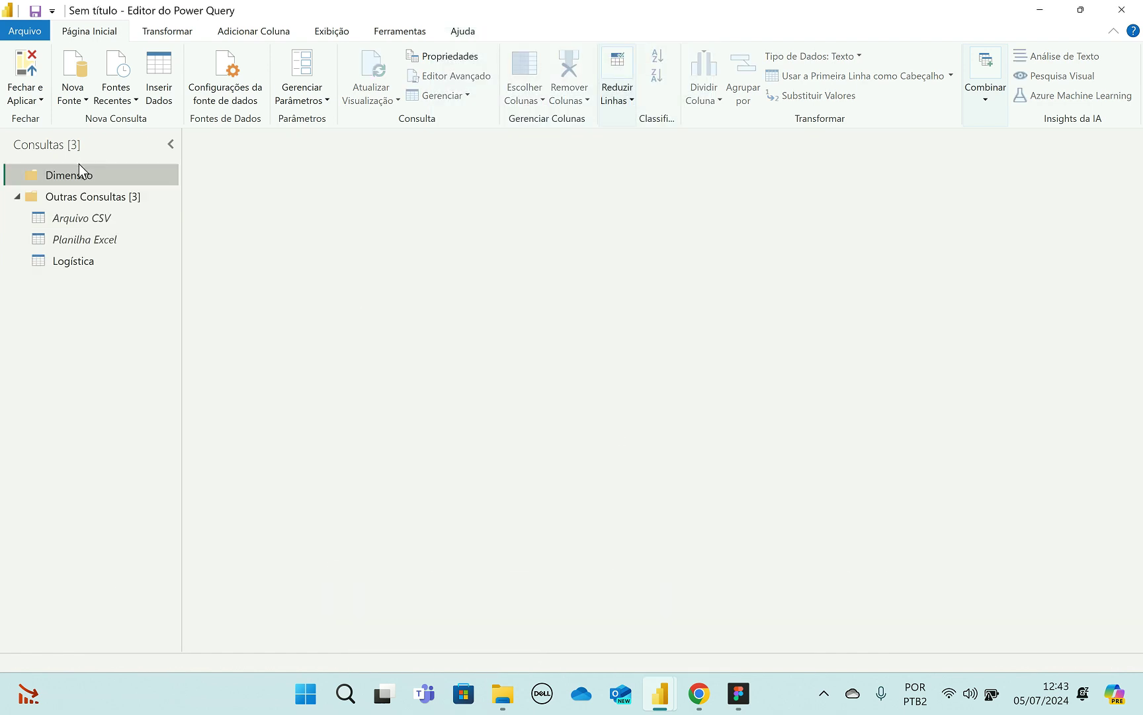
# - Create a second query group named Fato
pyautogui.rightClick(98, 344)
pyautogui.click(156, 407)
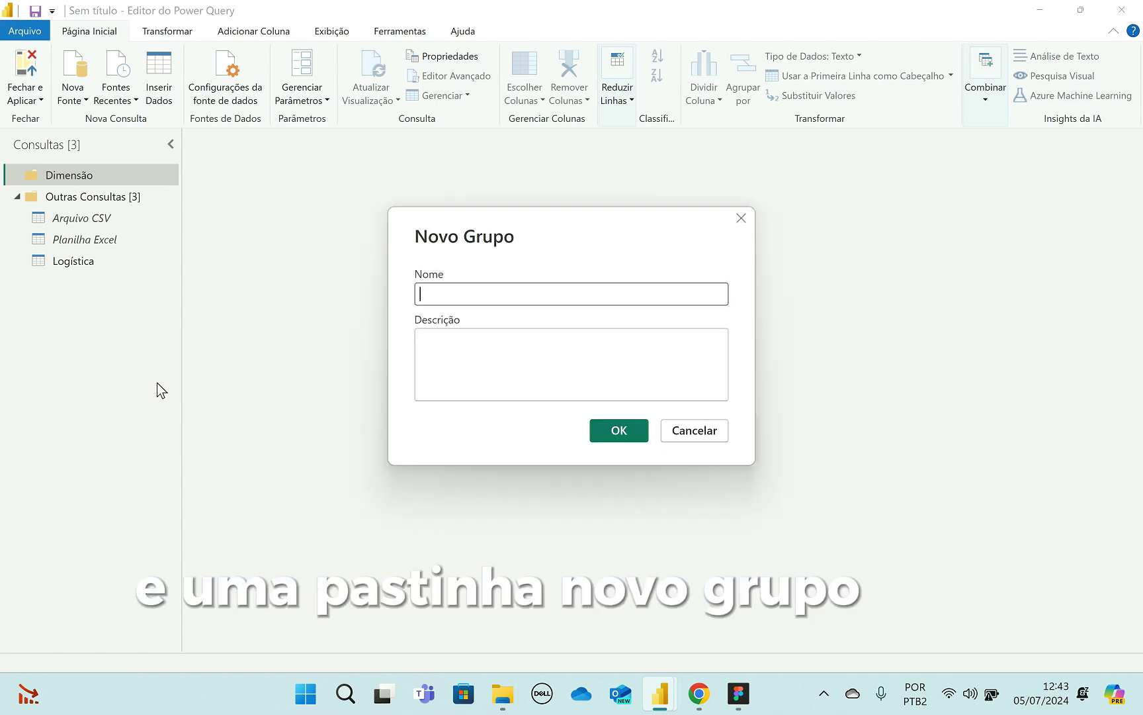
pyautogui.press('capslock')
pyautogui.write('FA')
pyautogui.press('capslock')
pyautogui.press('BackSpace')
pyautogui.write('ato')
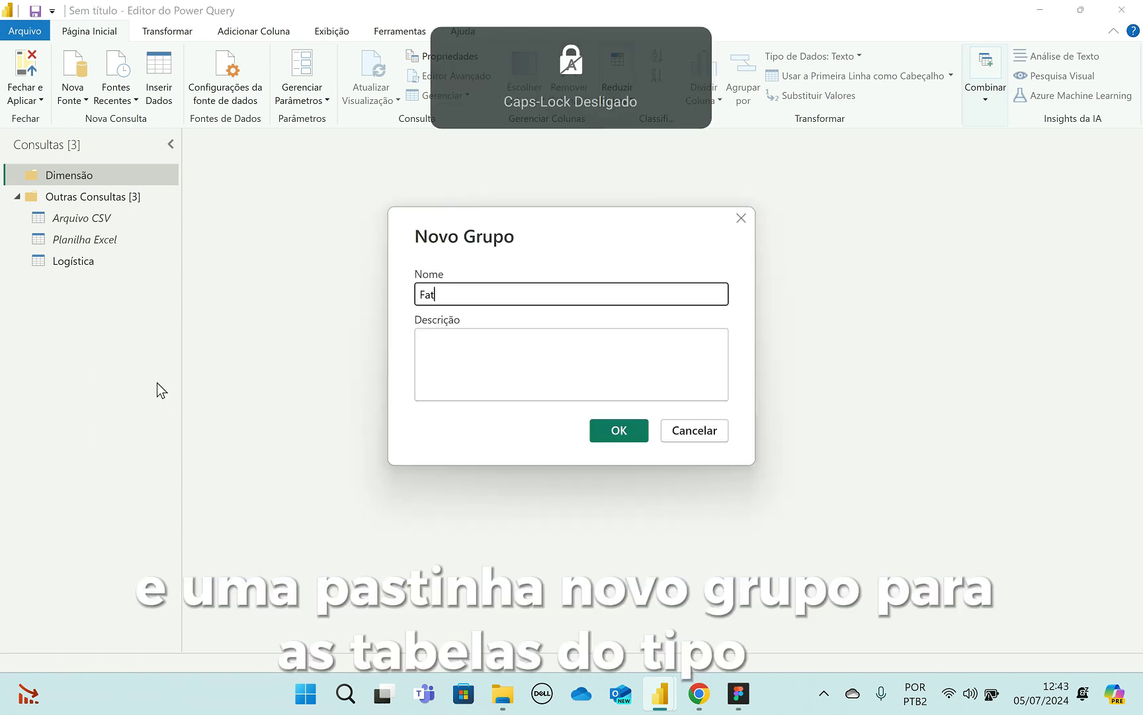
pyautogui.click(645, 433)
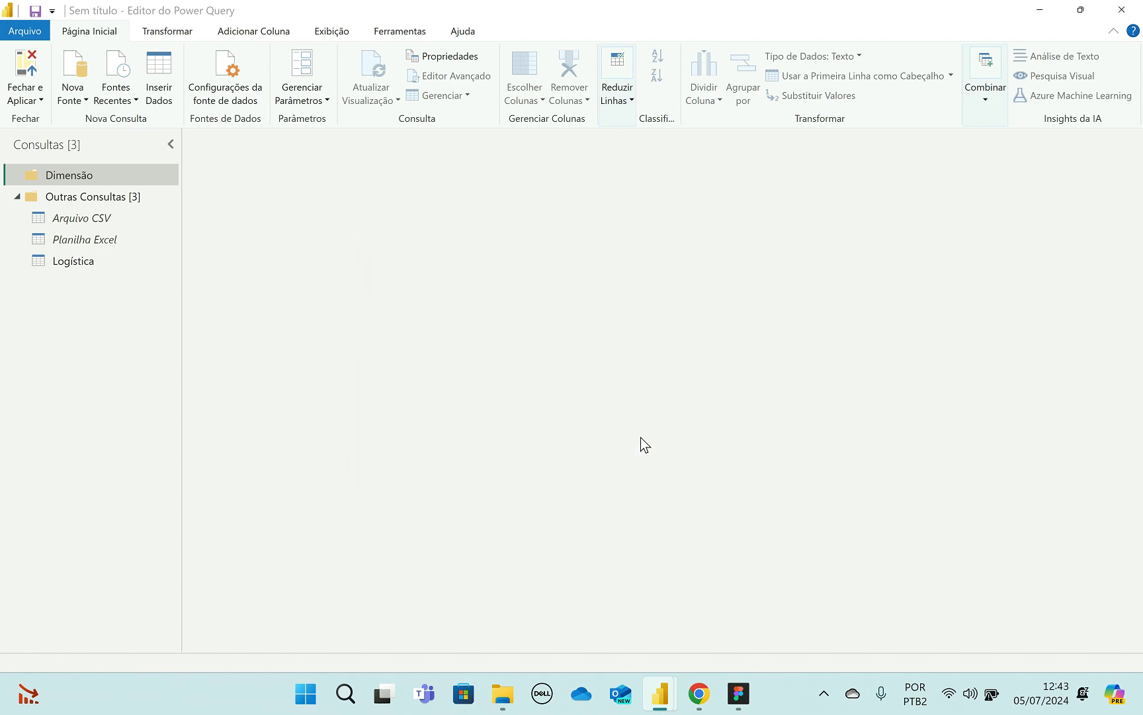
# - Review the date columns of the Logística query and move the query into the Fato group
pyautogui.click(106, 286)
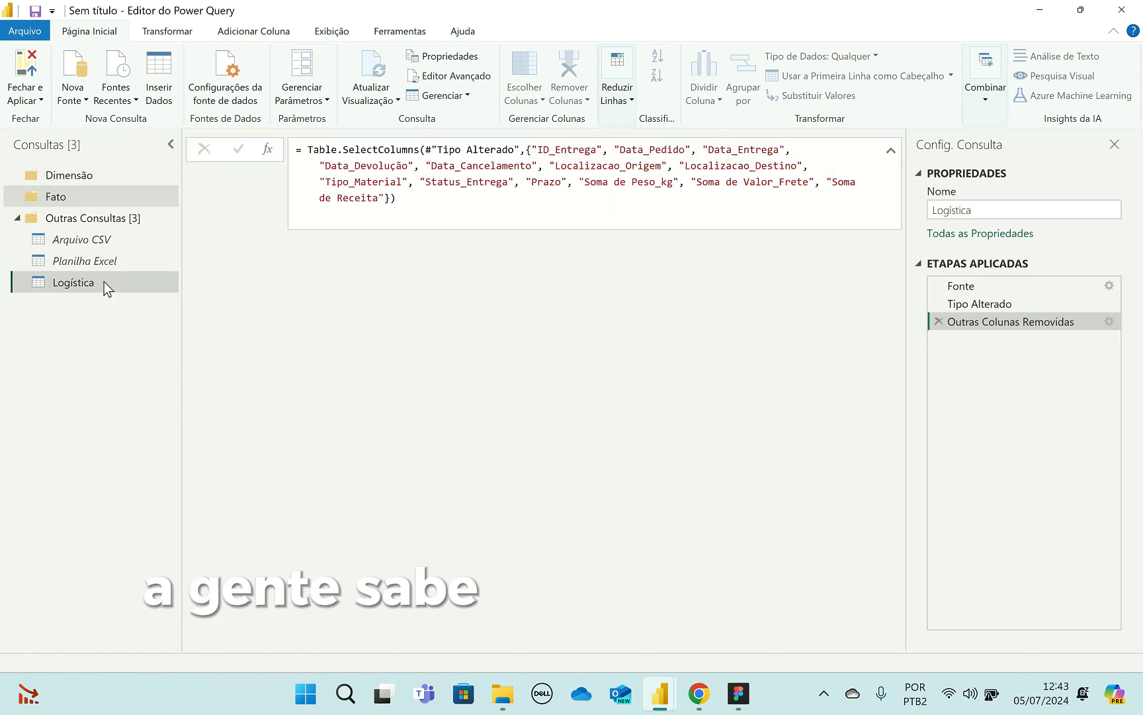
pyautogui.click(431, 406)
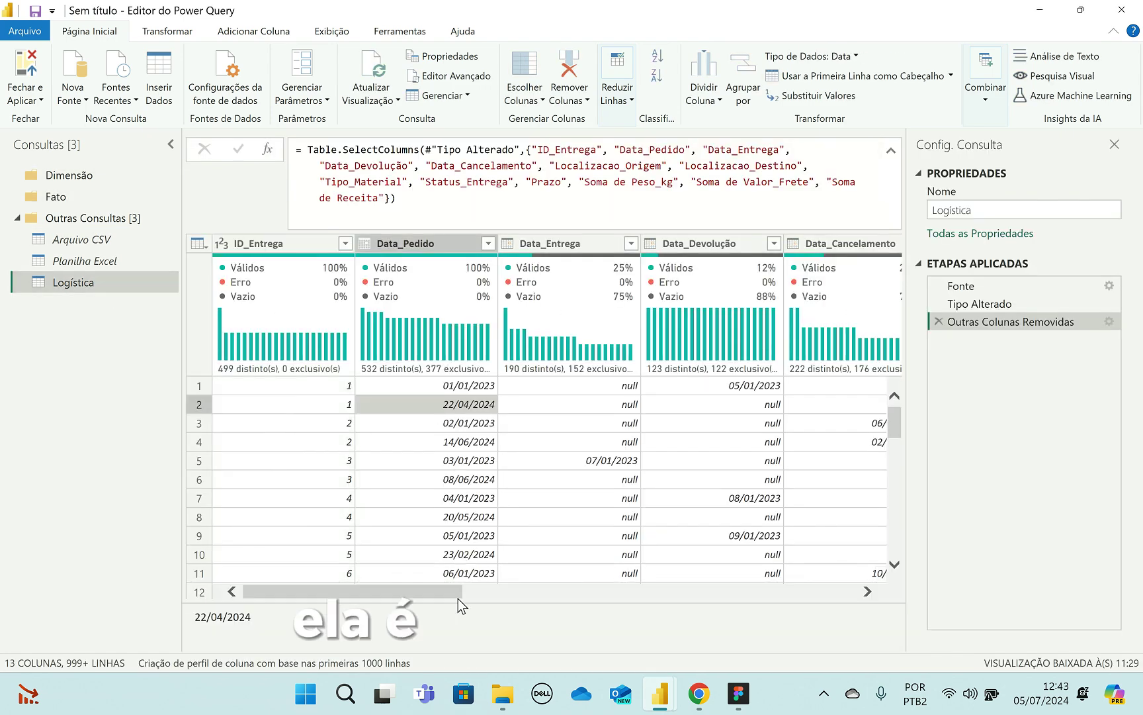
pyautogui.moveTo(458, 591); pyautogui.dragTo(491, 588)
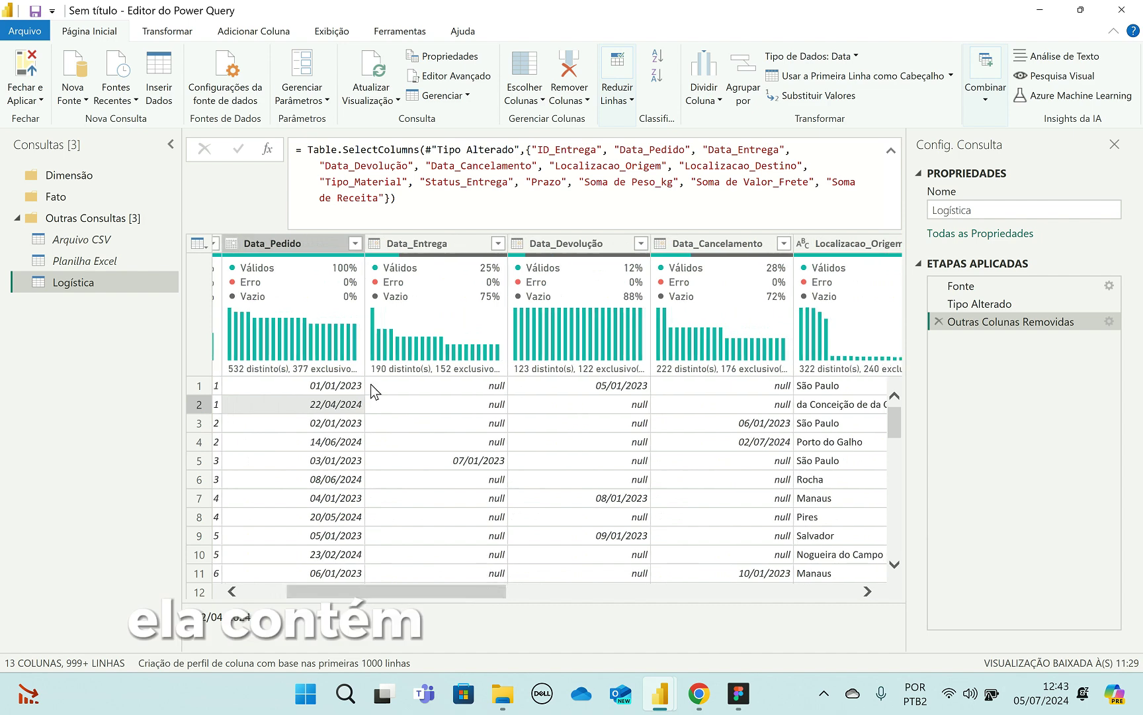
pyautogui.click(330, 340)
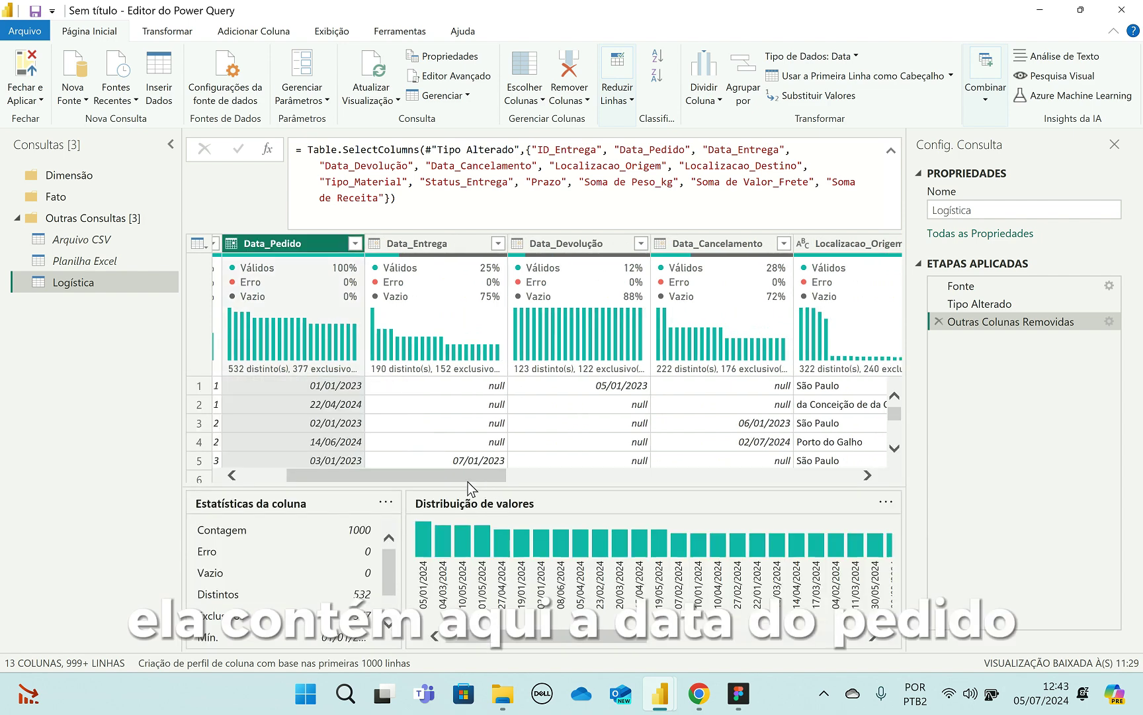
pyautogui.moveTo(470, 482)
pyautogui.mouseDown()
pyautogui.moveTo(569, 480)
pyautogui.moveTo(464, 470)
pyautogui.mouseUp()
pyautogui.moveTo(94, 281); pyautogui.dragTo(97, 194)
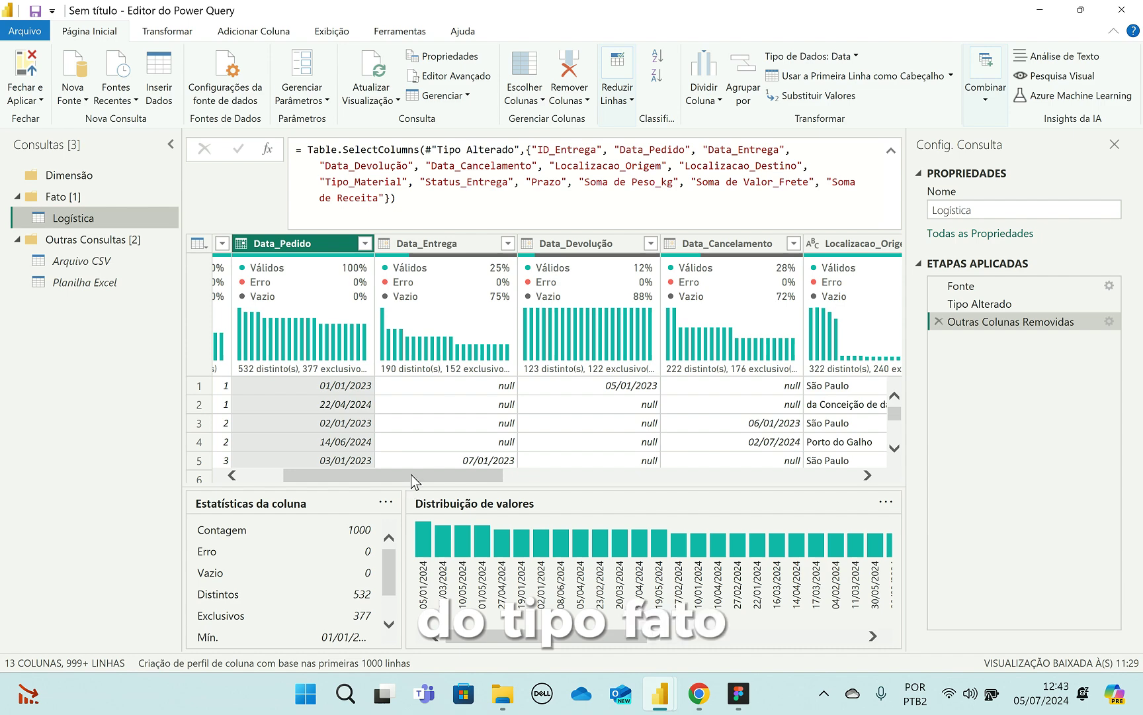
# - Locate the Tipo_Material column and create a new query that references the Logística query
pyautogui.moveTo(411, 474); pyautogui.dragTo(587, 483)
pyautogui.click(625, 322)
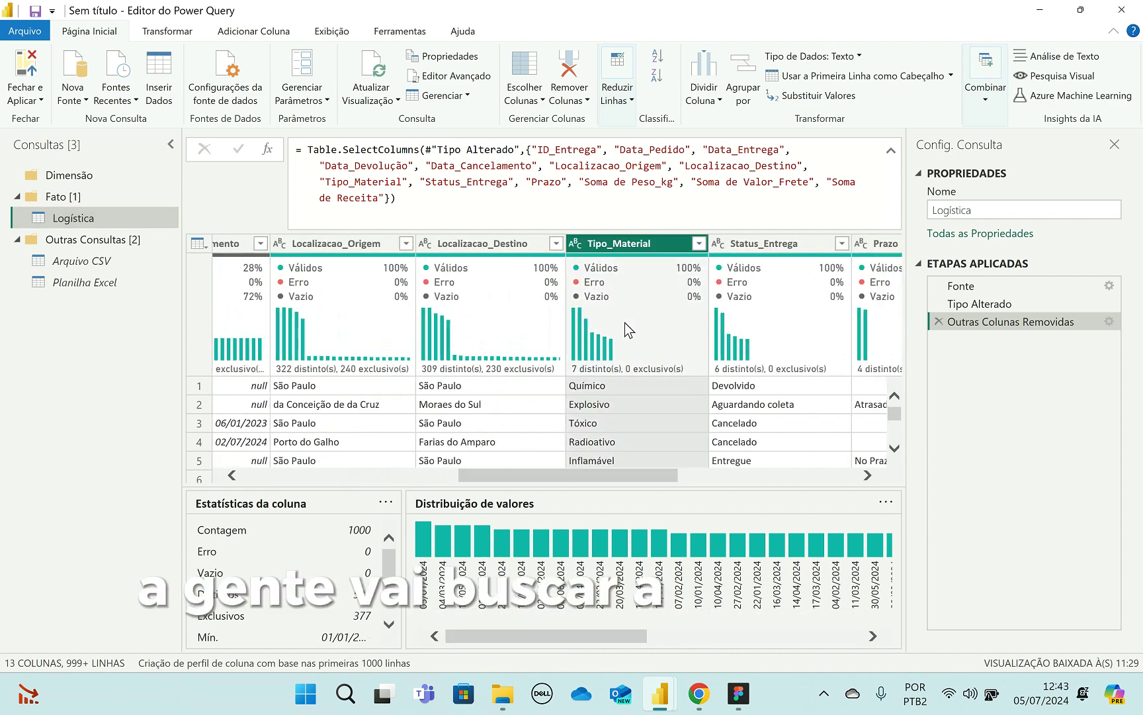
pyautogui.rightClick(95, 215)
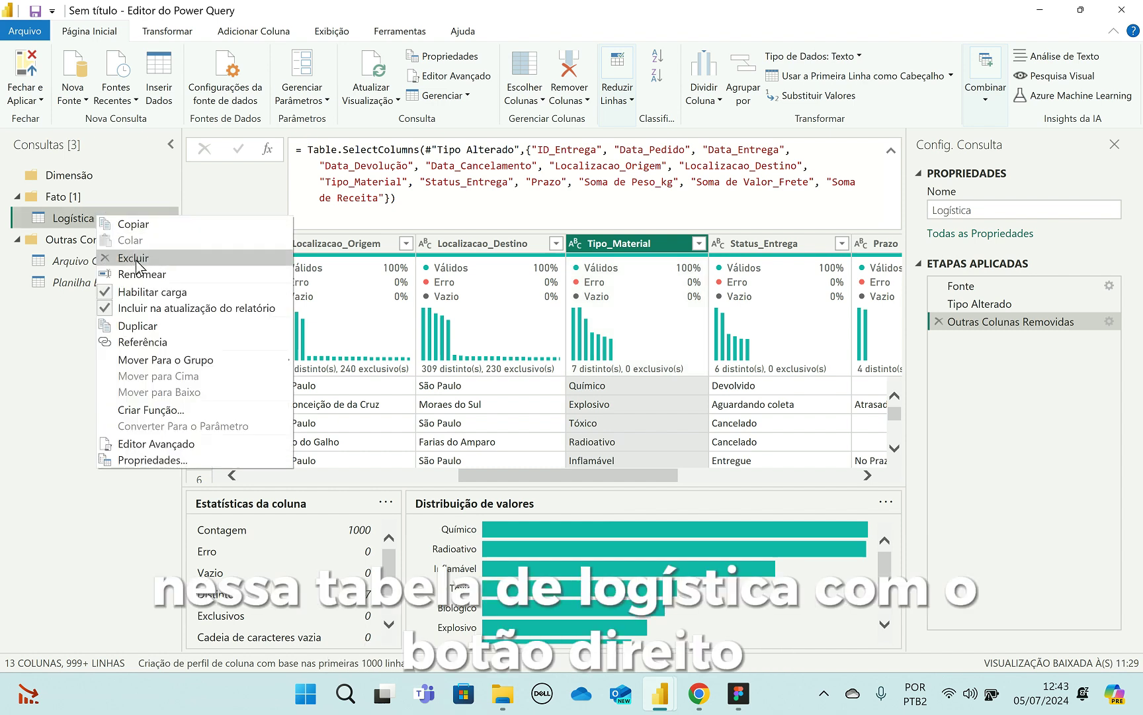
pyautogui.click(172, 340)
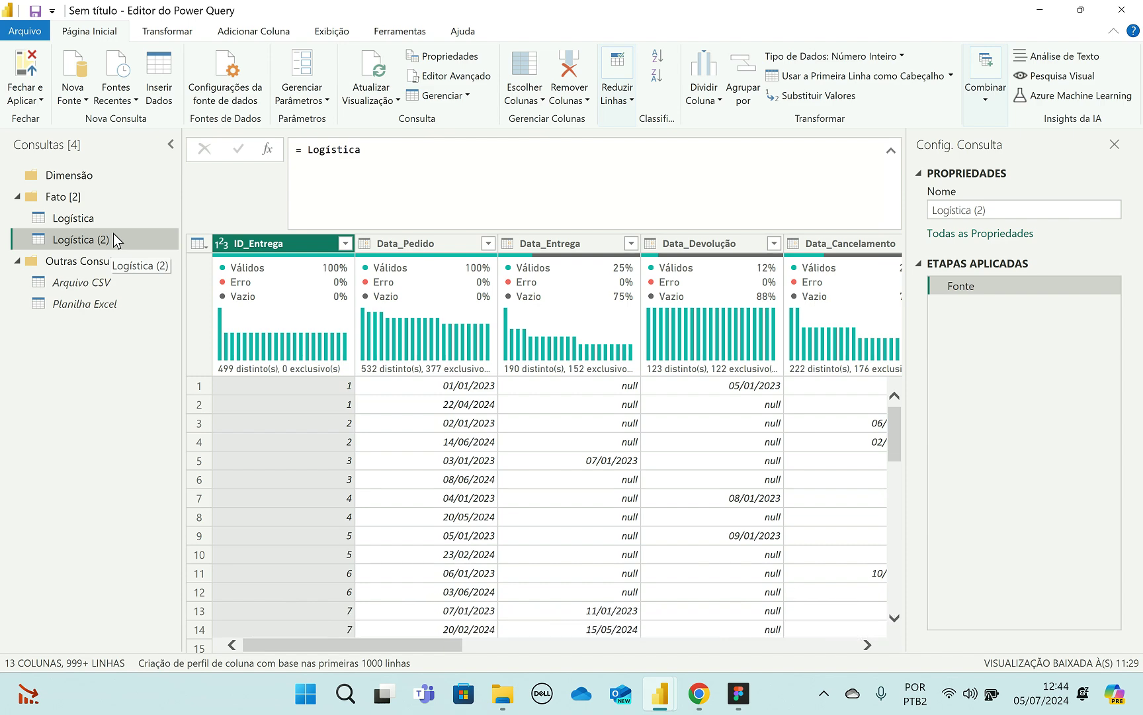
# - Compare the Logística query with its new reference and inspect the reference's source formula without editing it
pyautogui.click(129, 217)
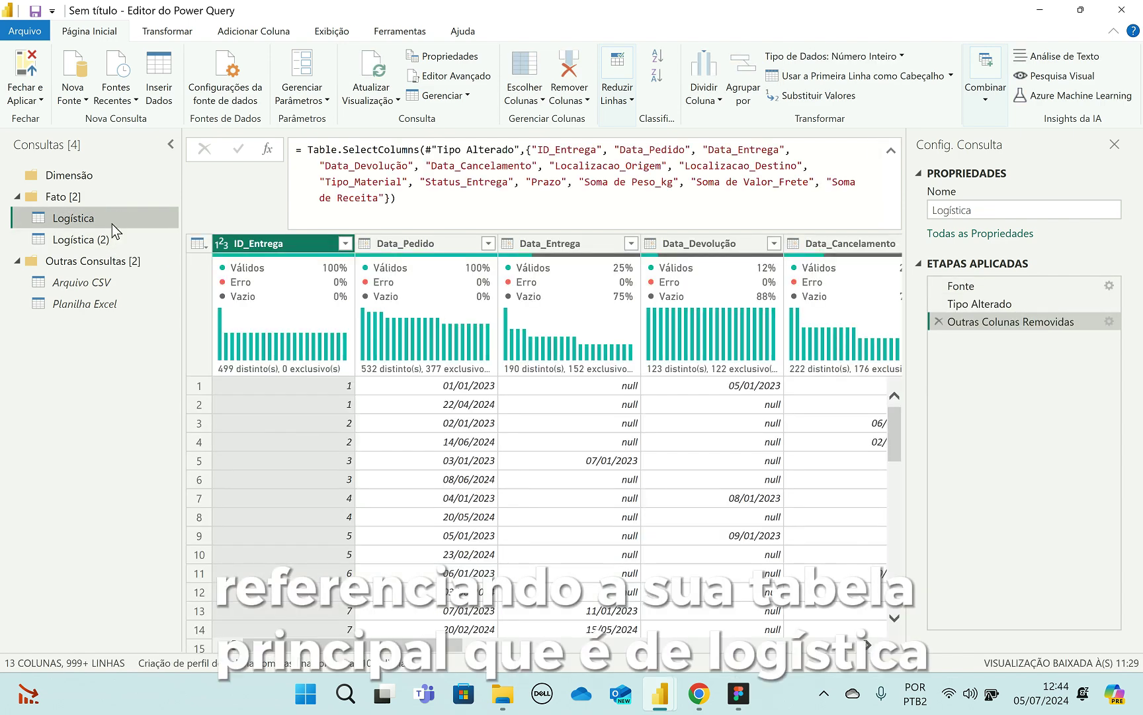
pyautogui.click(111, 238)
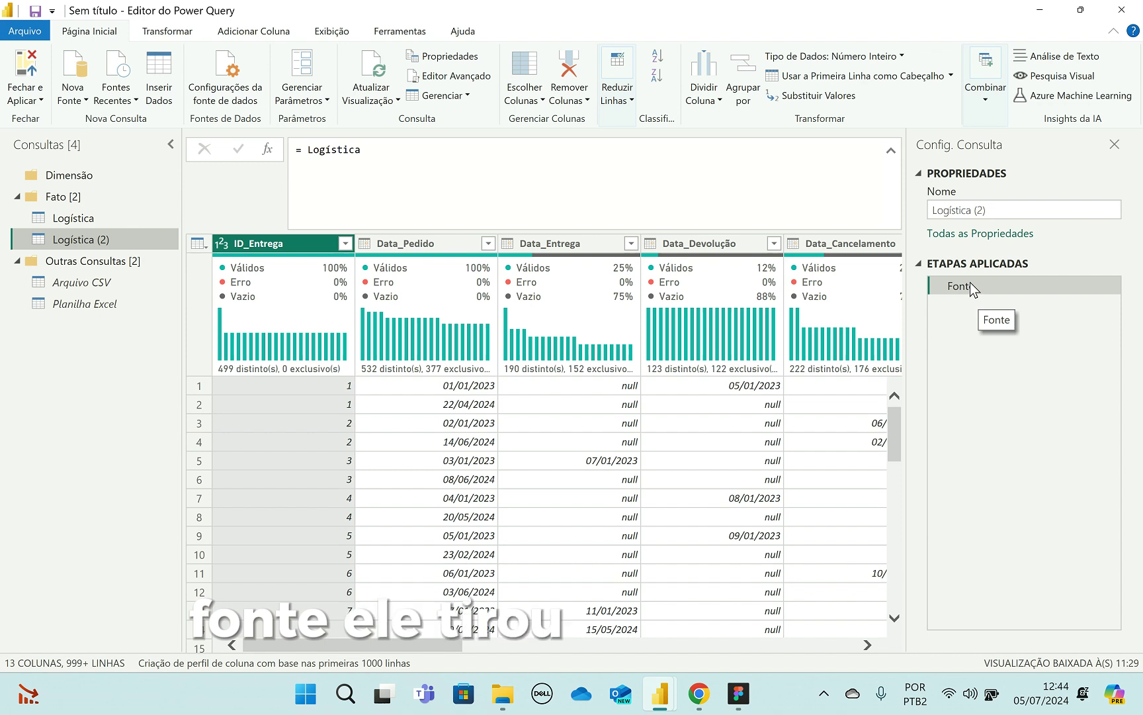
pyautogui.doubleClick(327, 149)
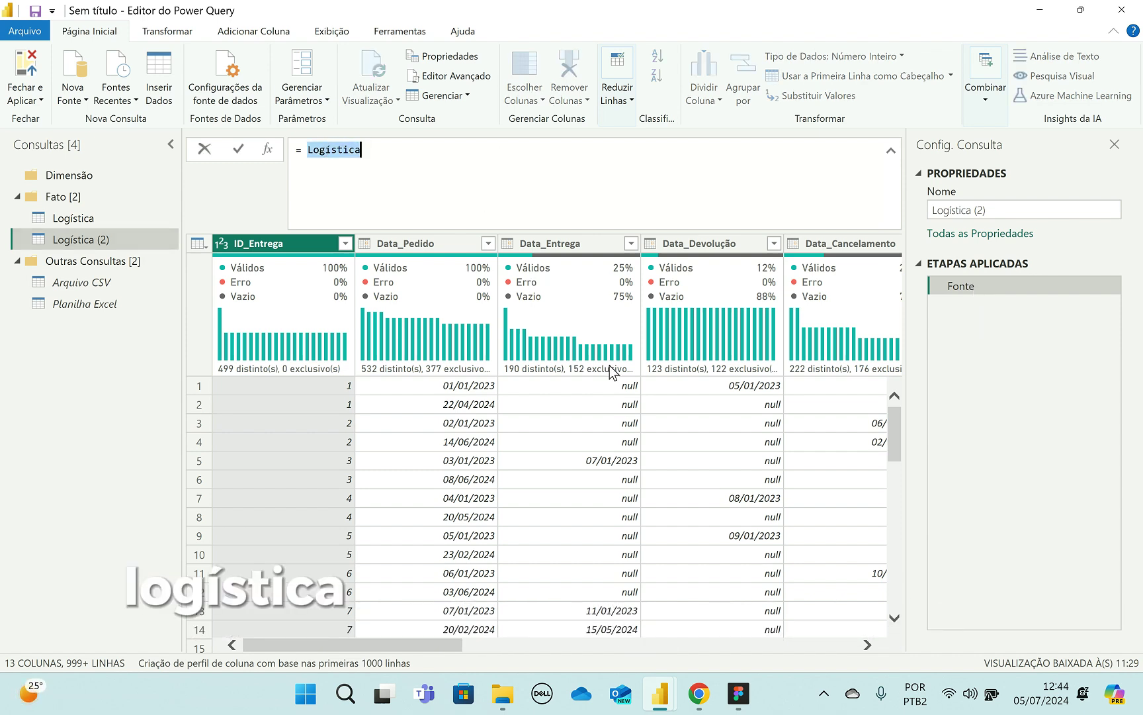
pyautogui.press('Escape')
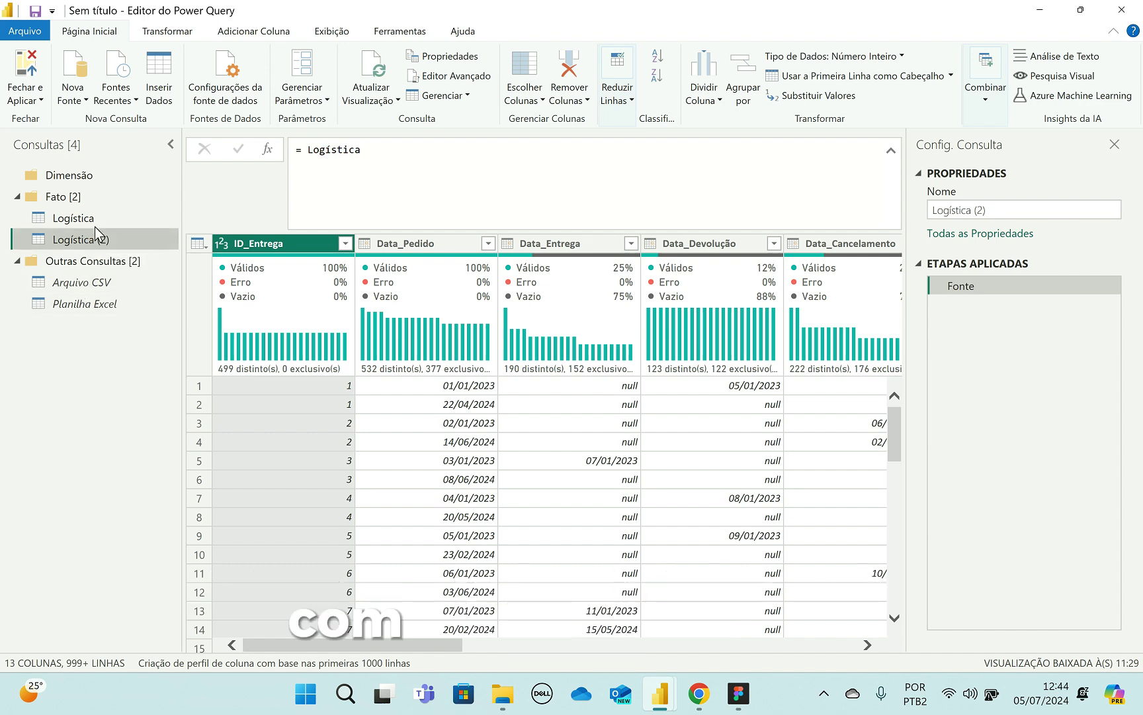
# - Rename the query that references Logística as Tipo_de_Material
pyautogui.doubleClick(100, 240)
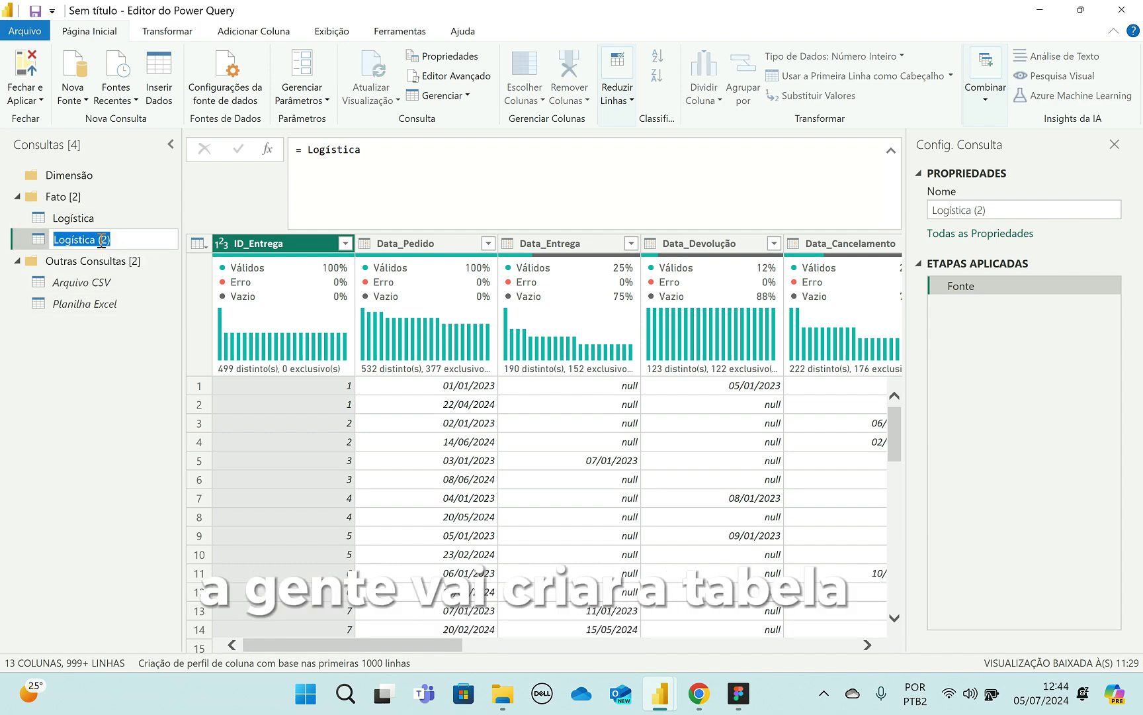
pyautogui.press('capslock')
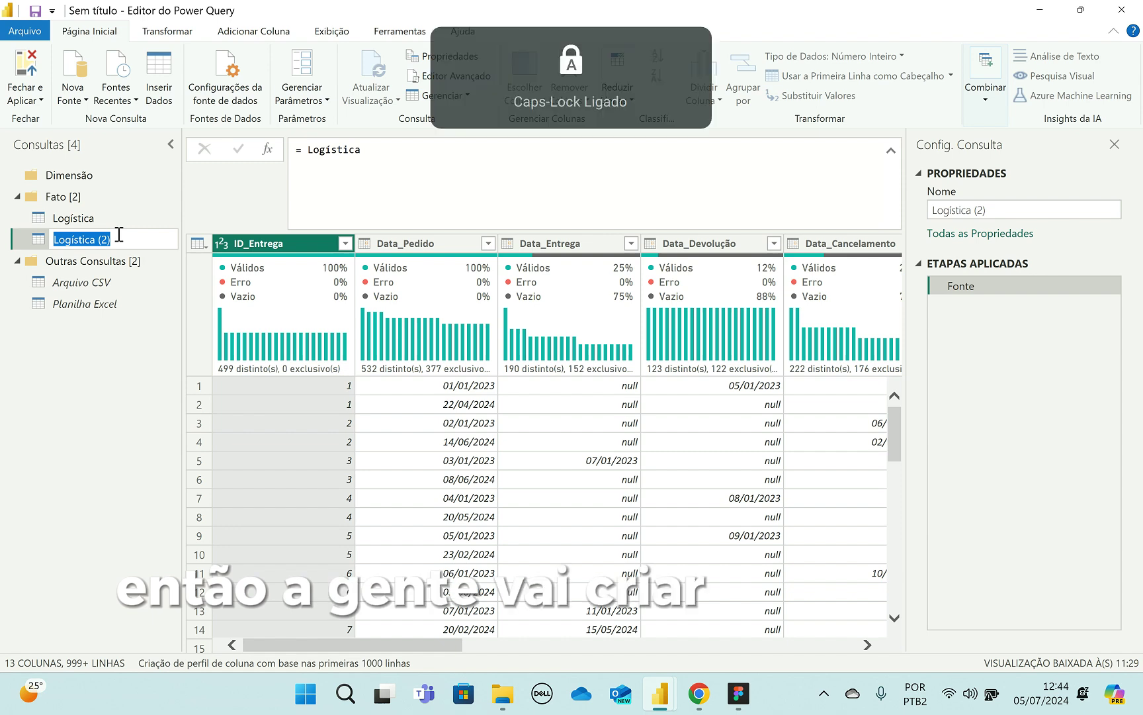
pyautogui.write('T')
pyautogui.press('capslock')
pyautogui.write('ipo_de')
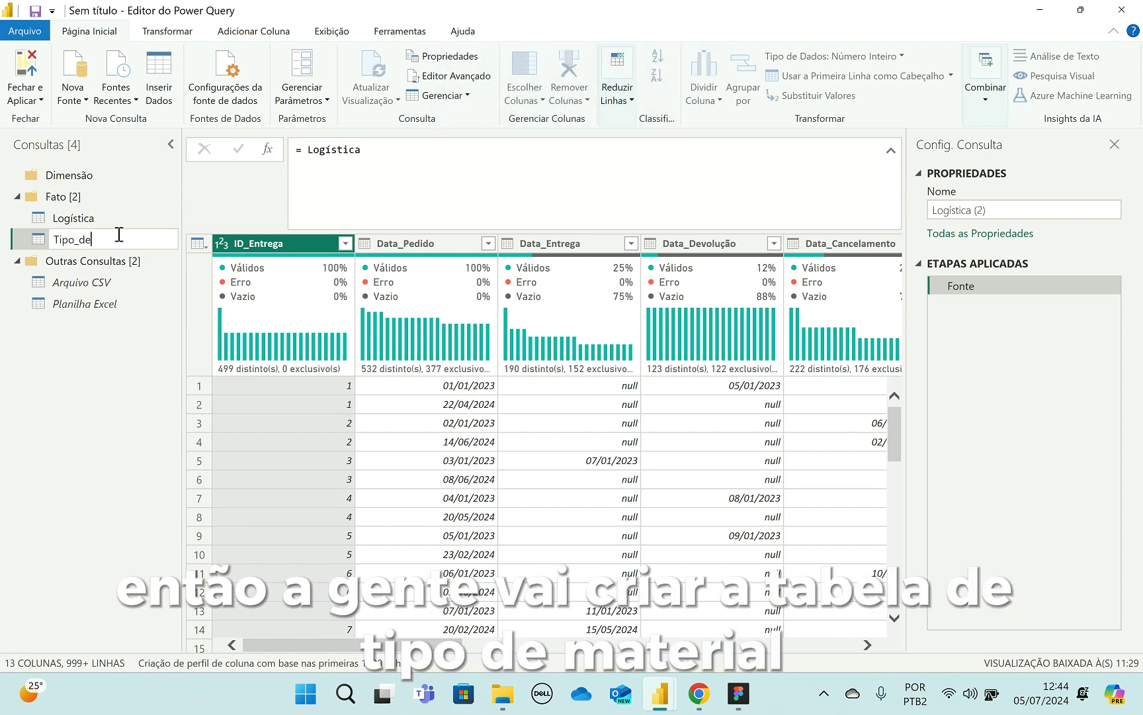
pyautogui.write('_Material')
pyautogui.press('Return')
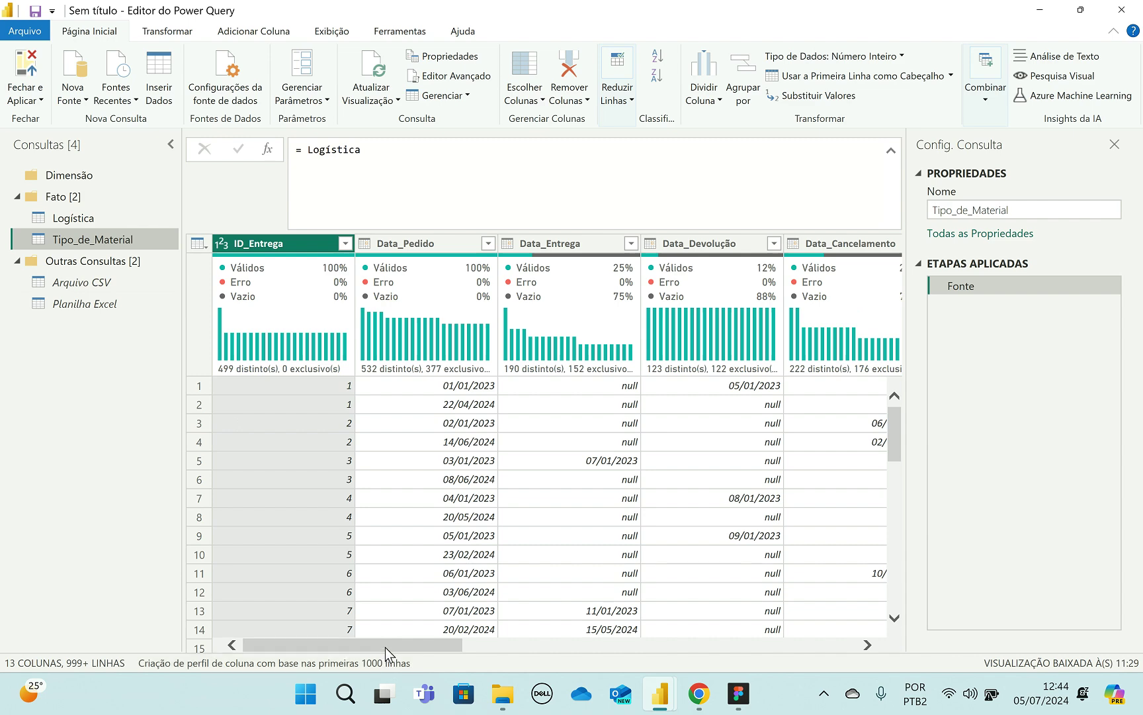
# - Keep only the Tipo_Material column in the Tipo_de_Material query by removing all other columns
pyautogui.moveTo(386, 647); pyautogui.dragTo(590, 631)
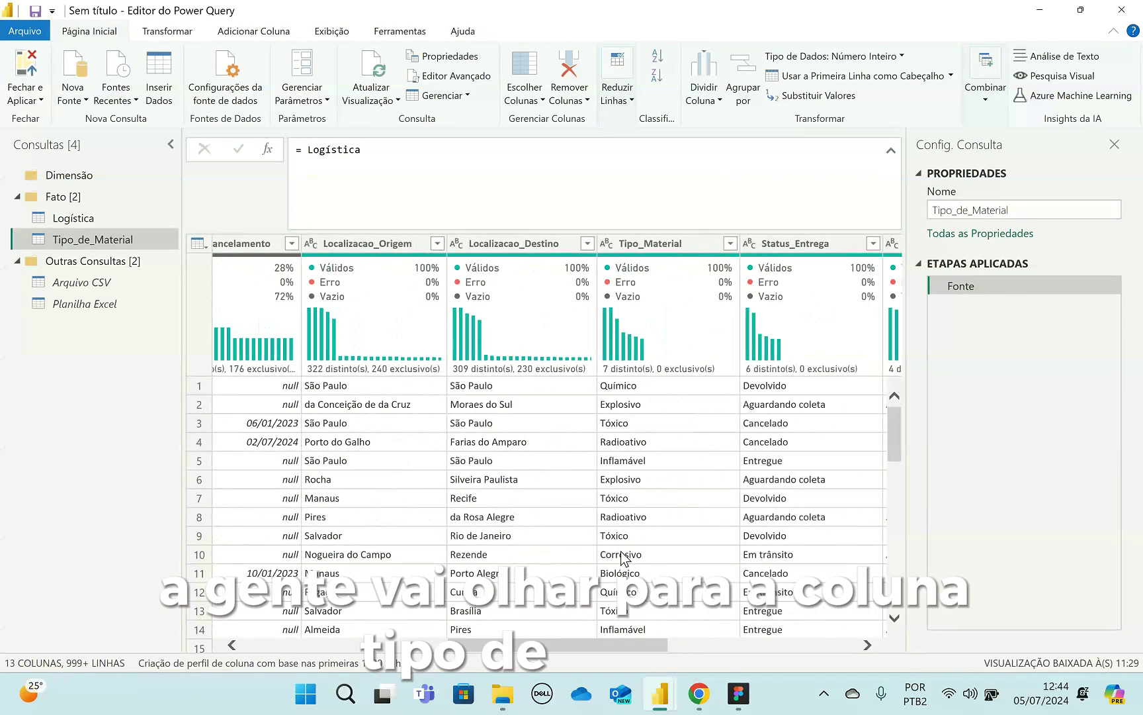
pyautogui.click(660, 239)
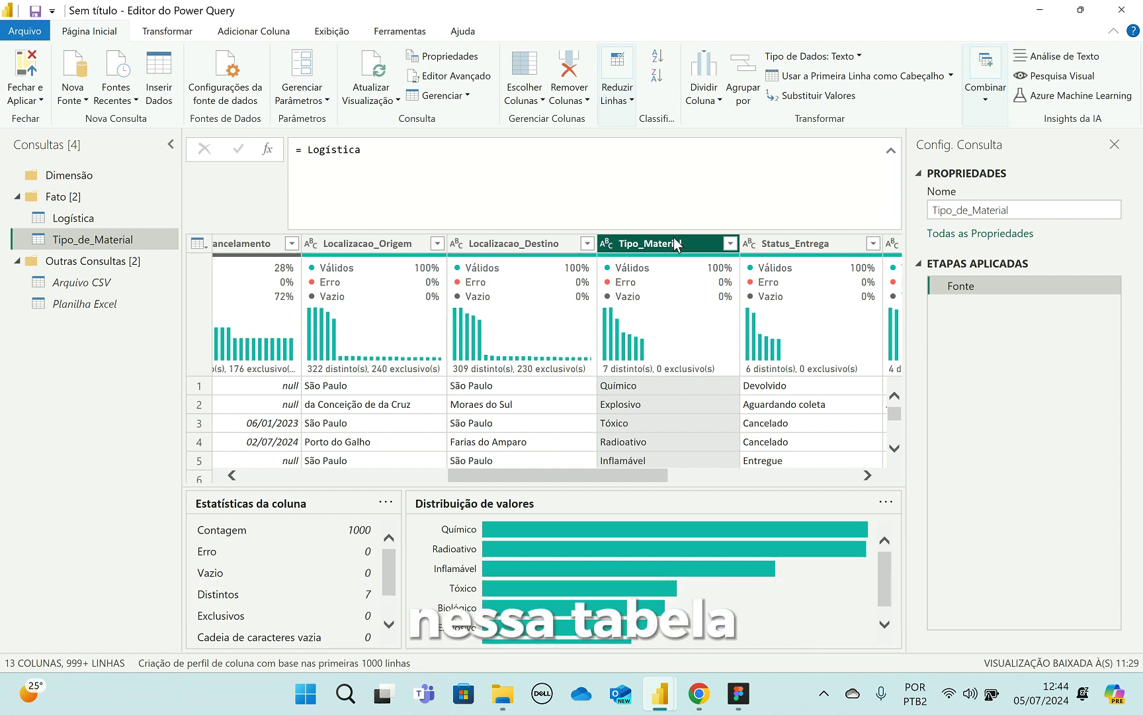
pyautogui.rightClick(678, 242)
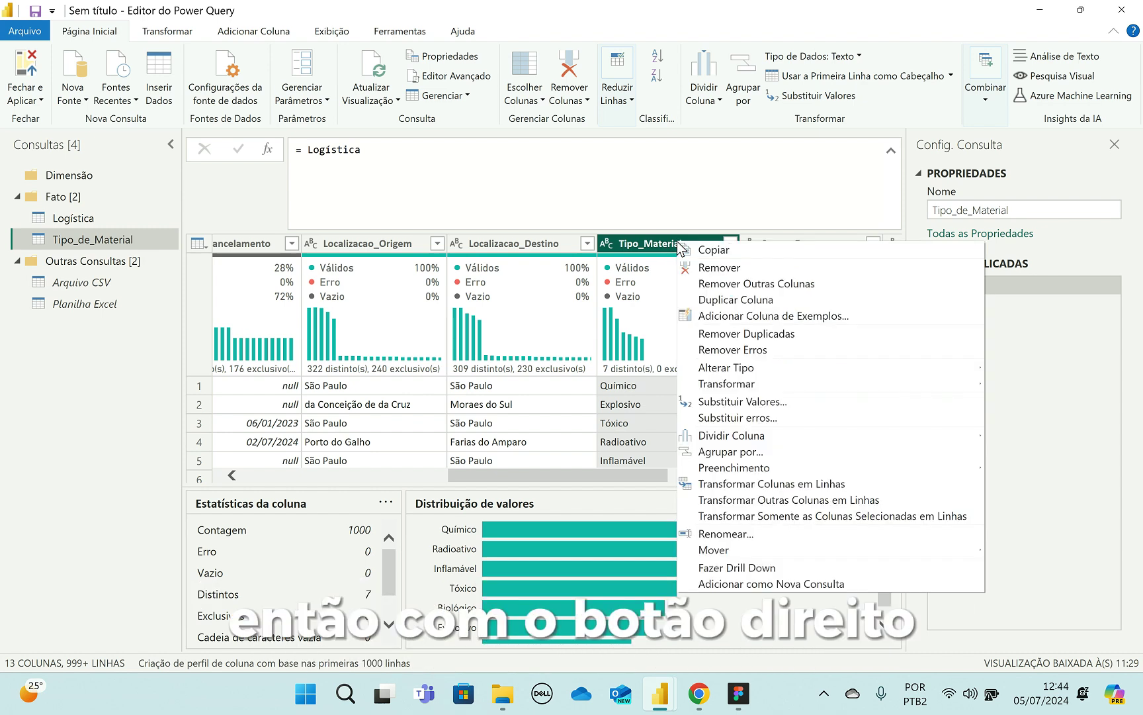
pyautogui.click(735, 285)
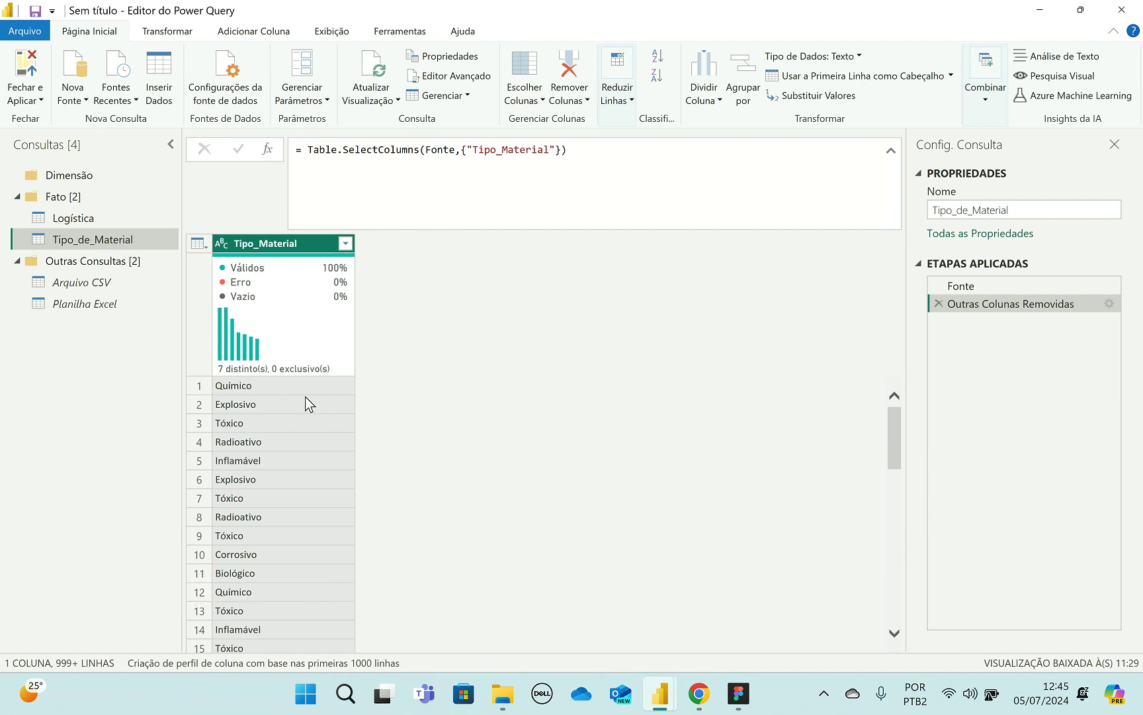
# - Check the value distribution of the Tipo_Material column and remove its duplicate values
pyautogui.moveTo(319, 372)
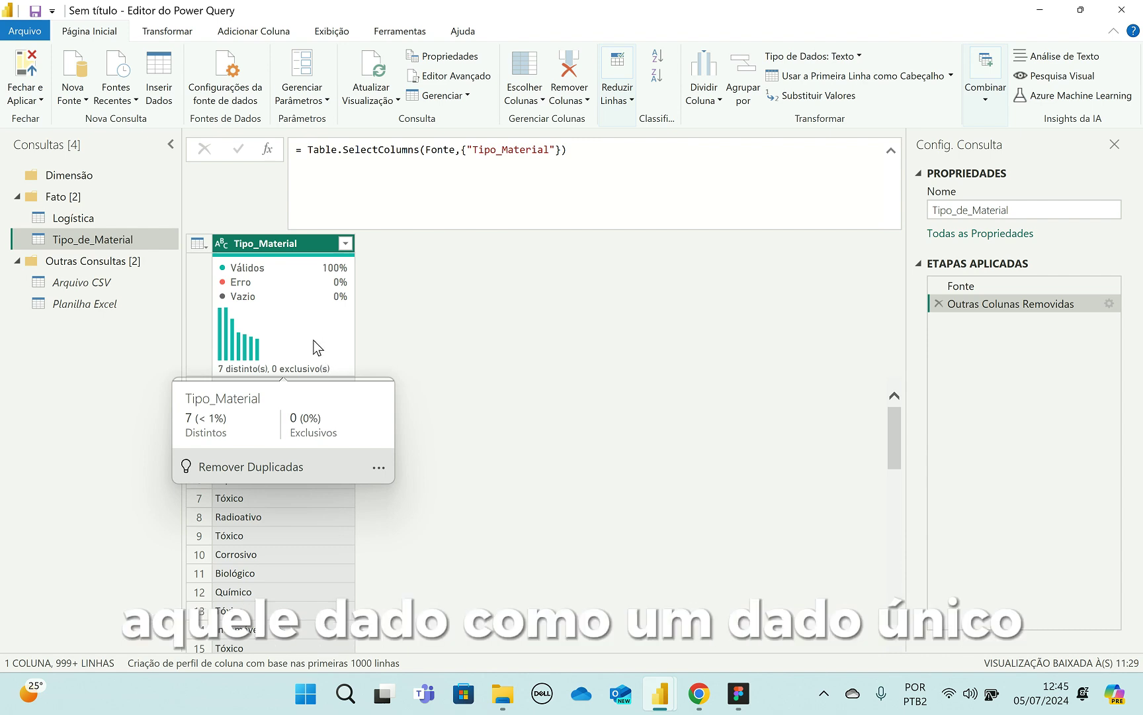
pyautogui.click(321, 338)
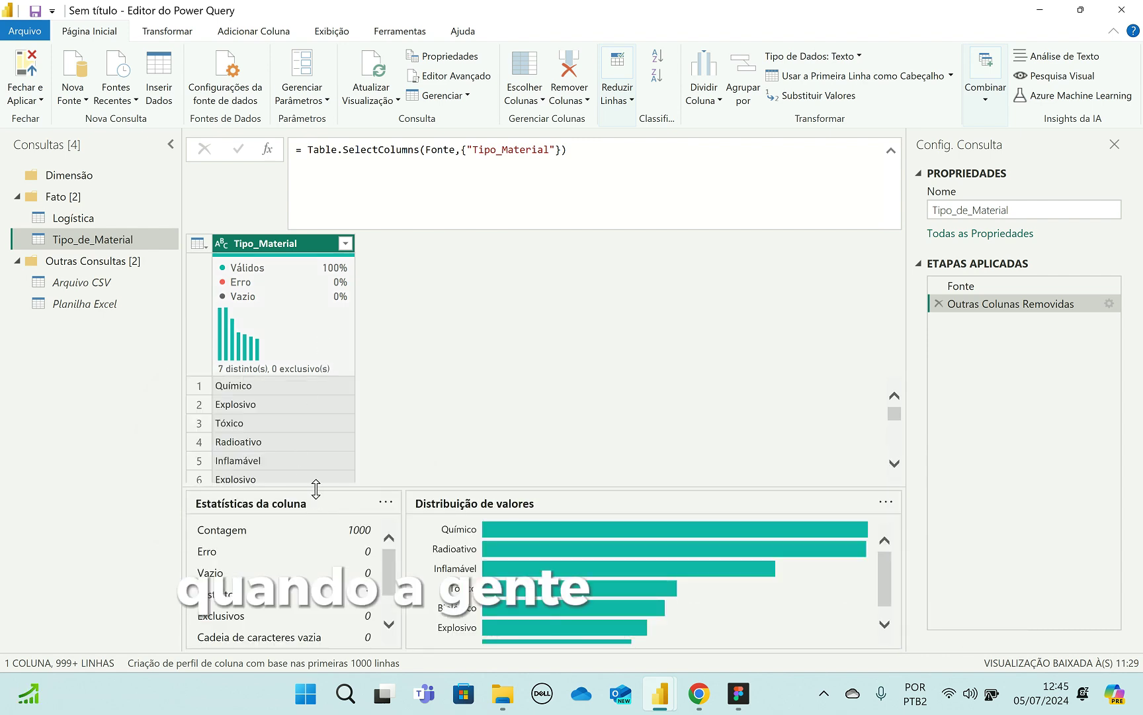
pyautogui.moveTo(313, 564); pyautogui.dragTo(316, 577)
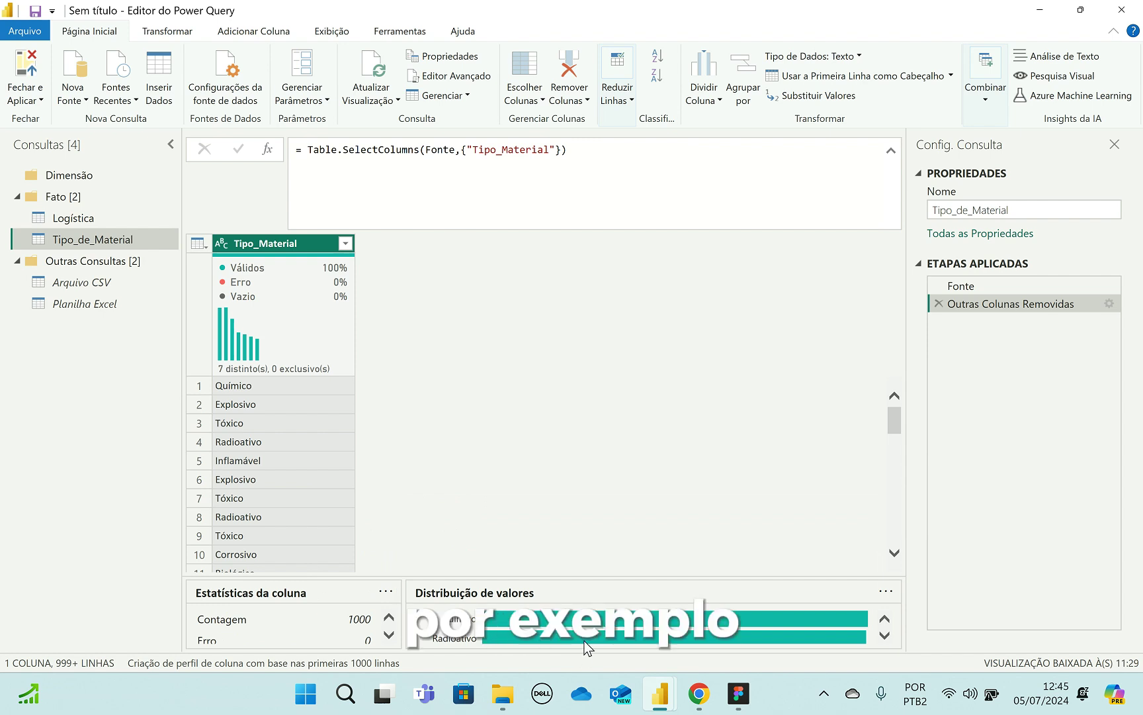
pyautogui.moveTo(589, 620)
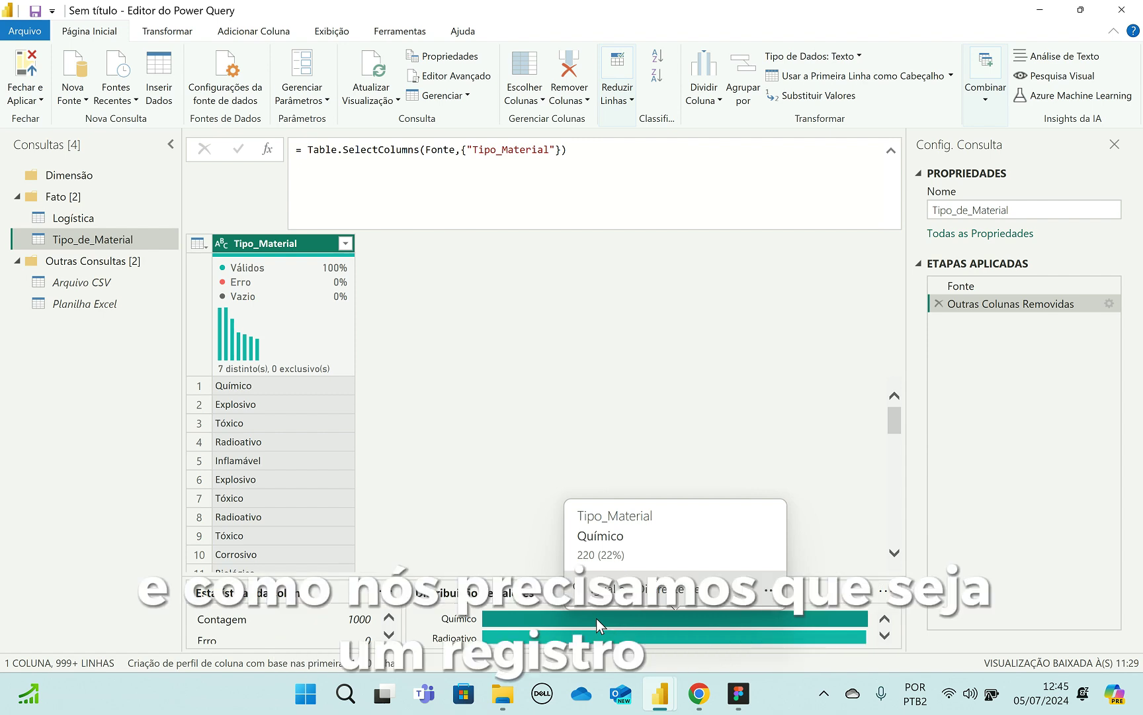
pyautogui.rightClick(311, 241)
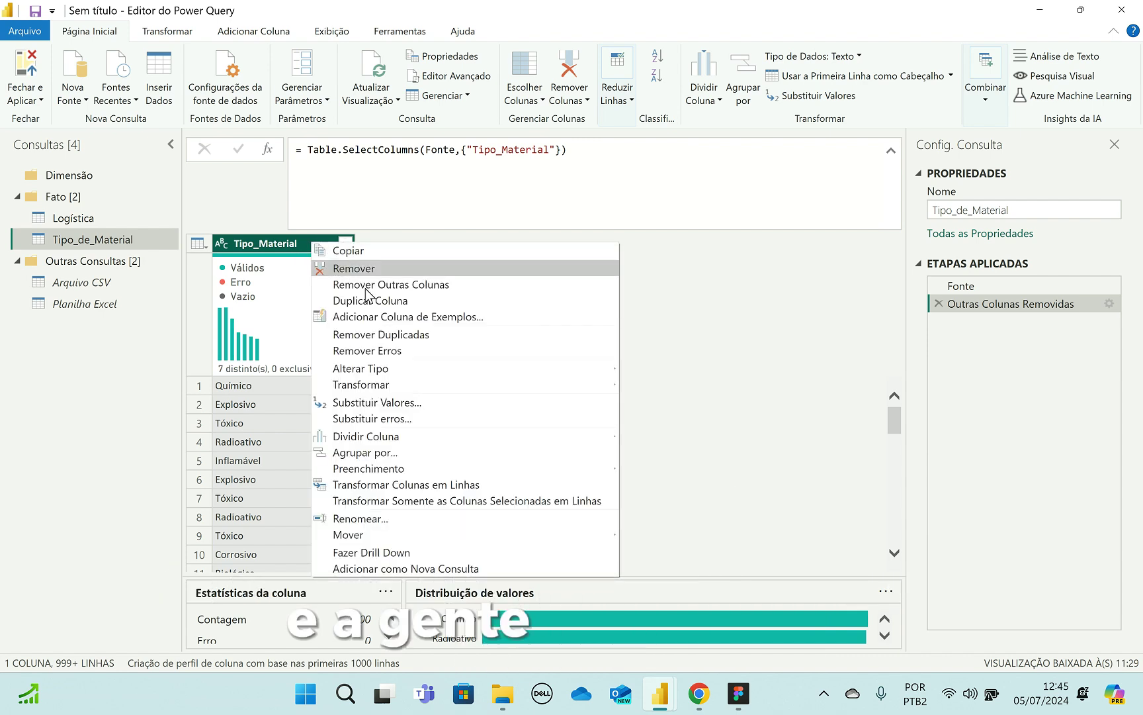
pyautogui.click(440, 336)
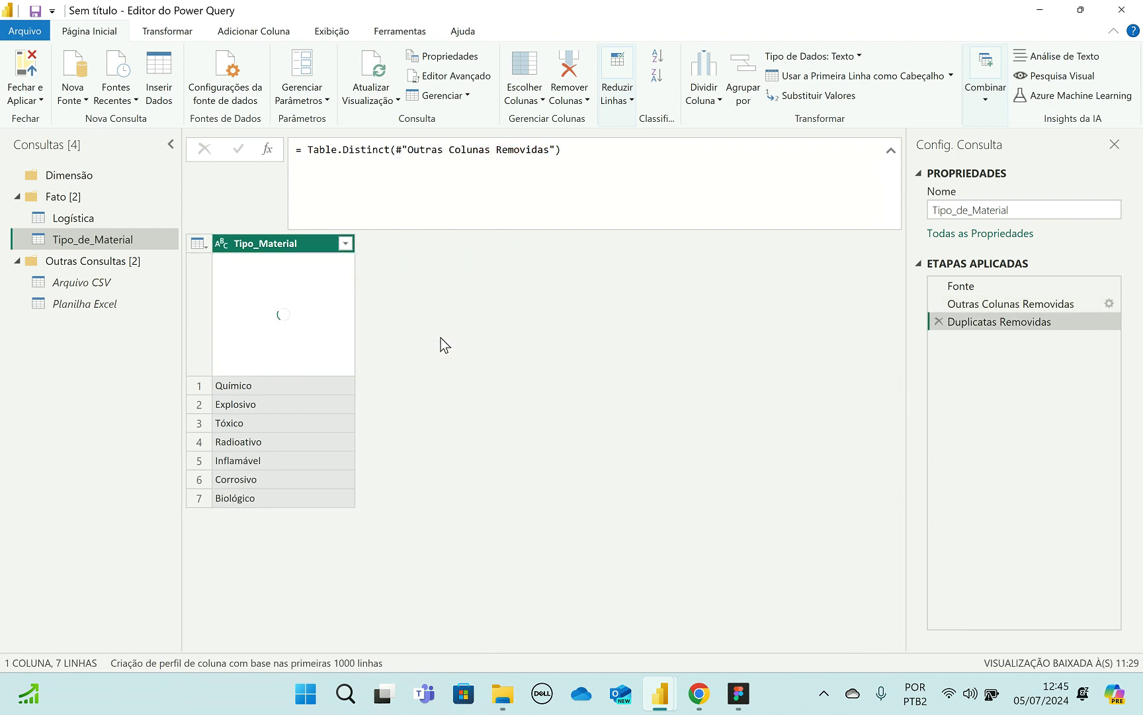
# - Go through the remaining material types and the column profile of the deduplicated Tipo_Material column
pyautogui.click(264, 385)
pyautogui.click(265, 401)
pyautogui.click(271, 424)
pyautogui.click(274, 442)
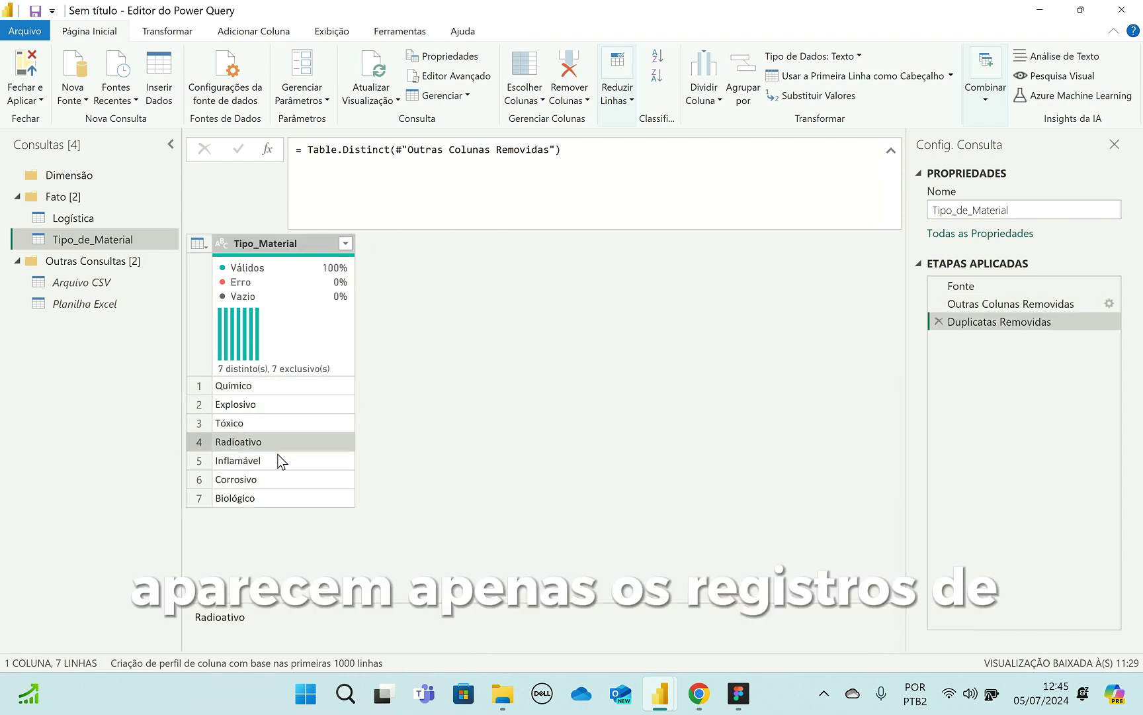
pyautogui.click(277, 460)
pyautogui.click(280, 493)
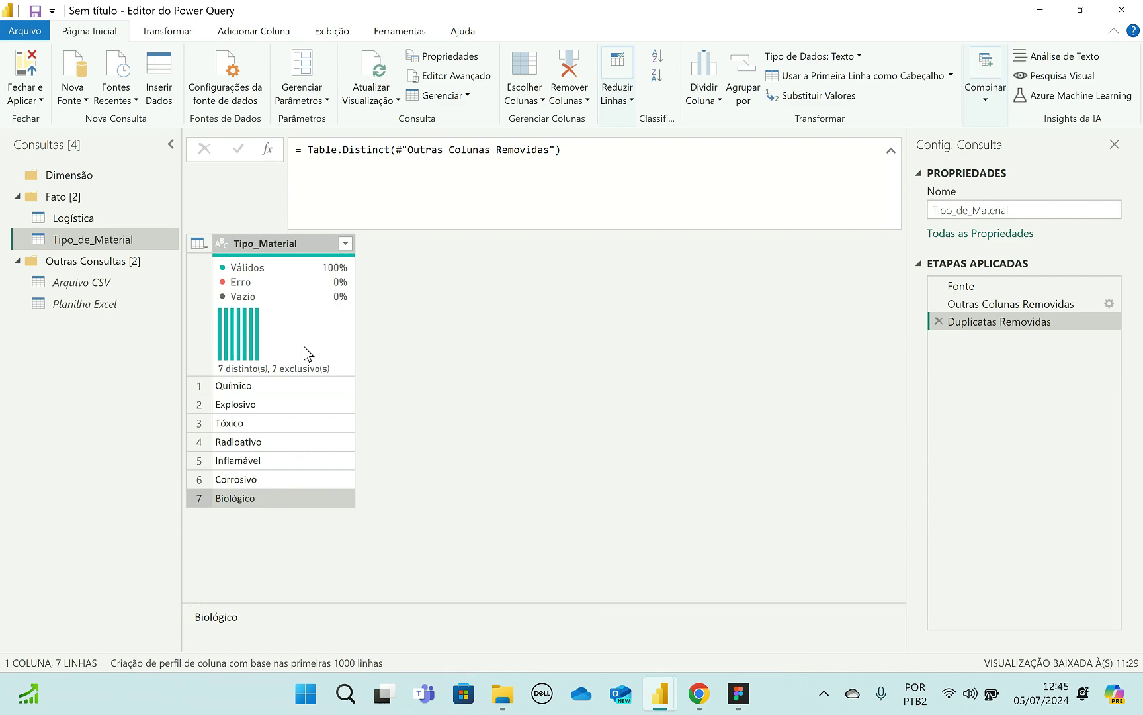
pyautogui.moveTo(299, 348)
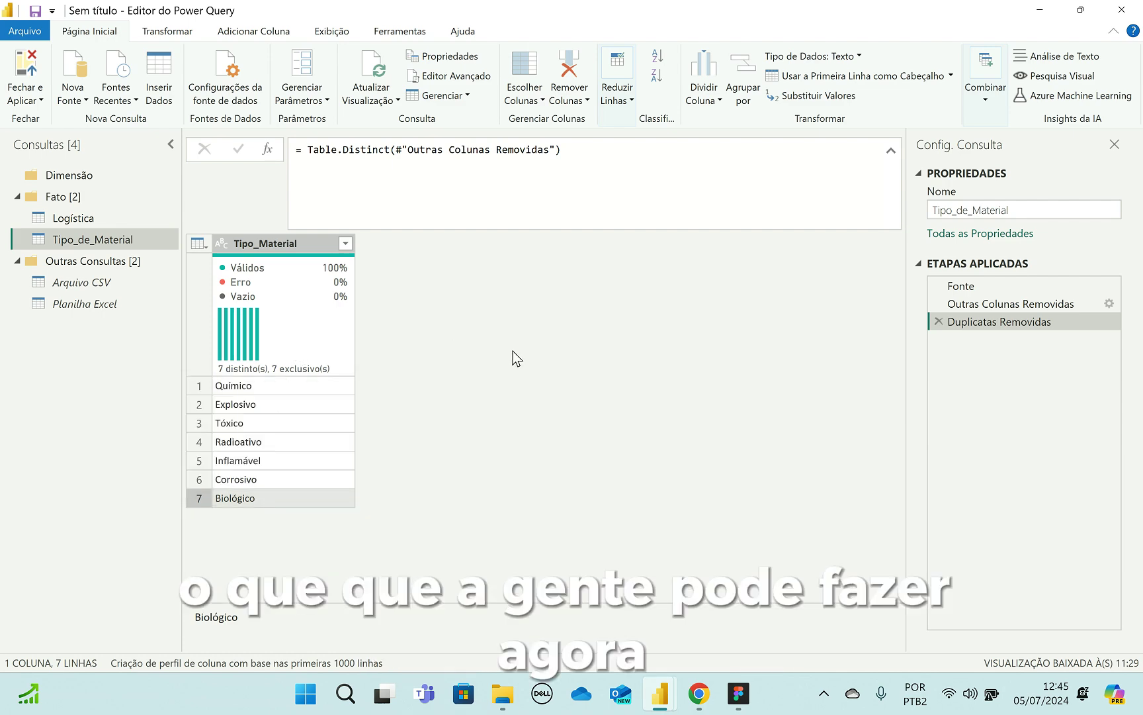
# - Review the remaining columns of the Logística query and move the Tipo_de_Material query into the Dimensão group
pyautogui.click(125, 217)
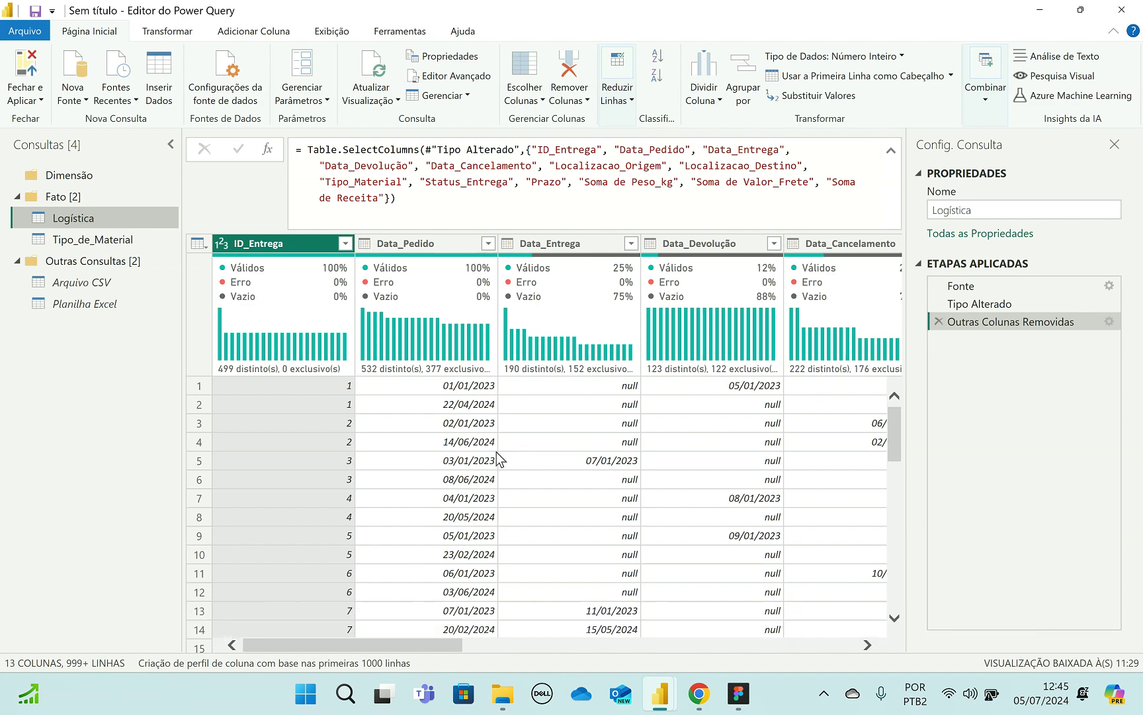
pyautogui.moveTo(390, 645); pyautogui.dragTo(880, 657)
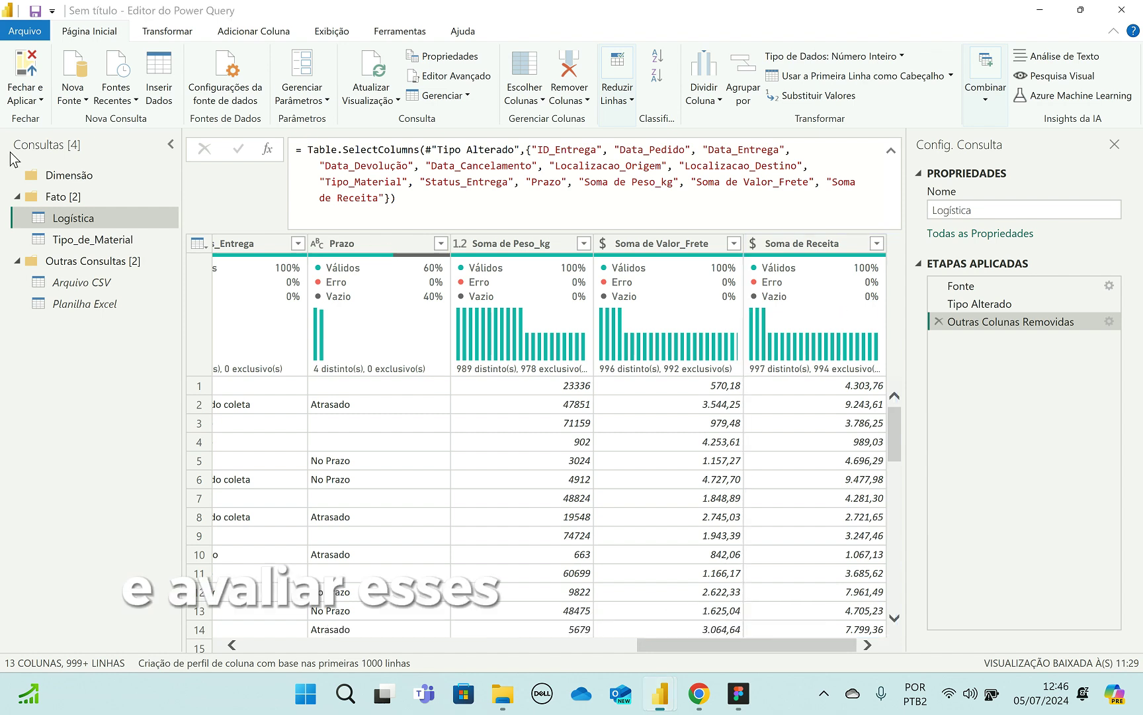
pyautogui.click(77, 236)
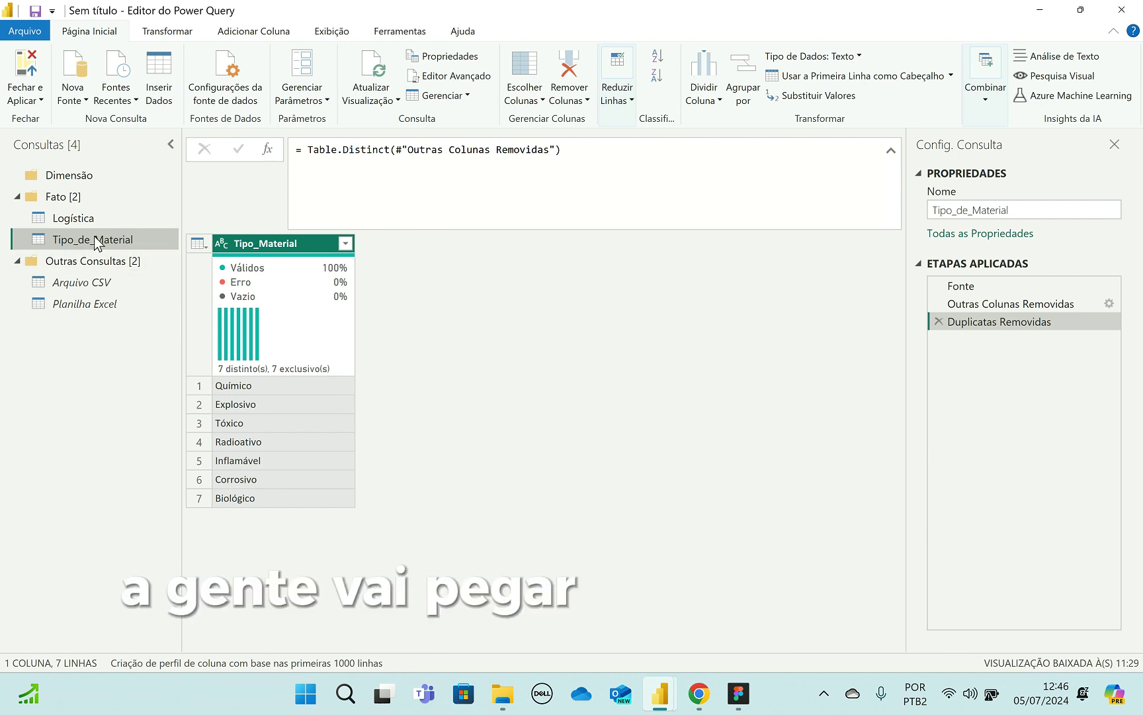
pyautogui.moveTo(87, 245); pyautogui.dragTo(99, 176)
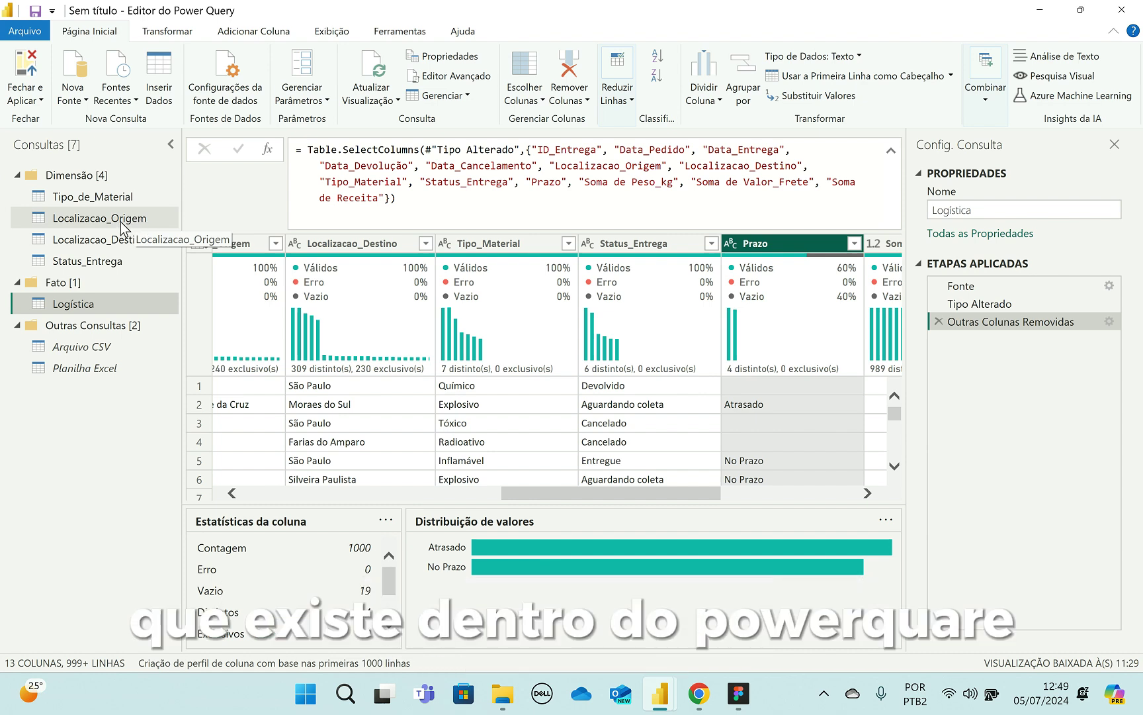
# - Start a manually entered table in the Dimensão group and name it Prazo
pyautogui.click(100, 177)
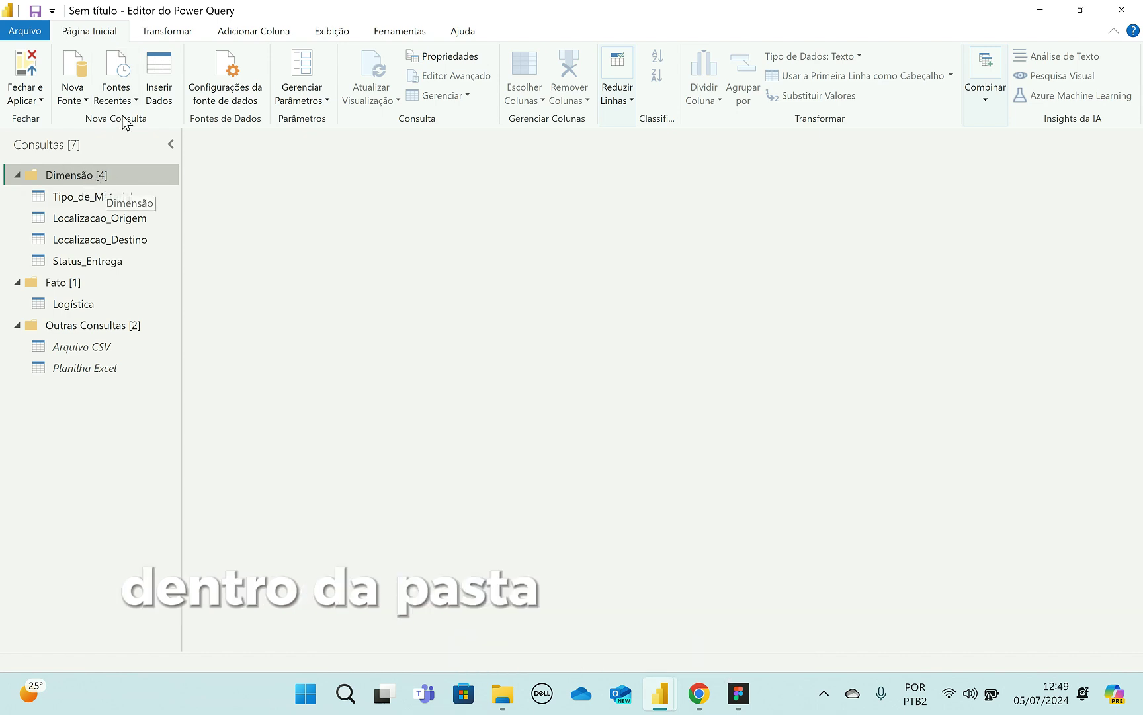
pyautogui.click(162, 98)
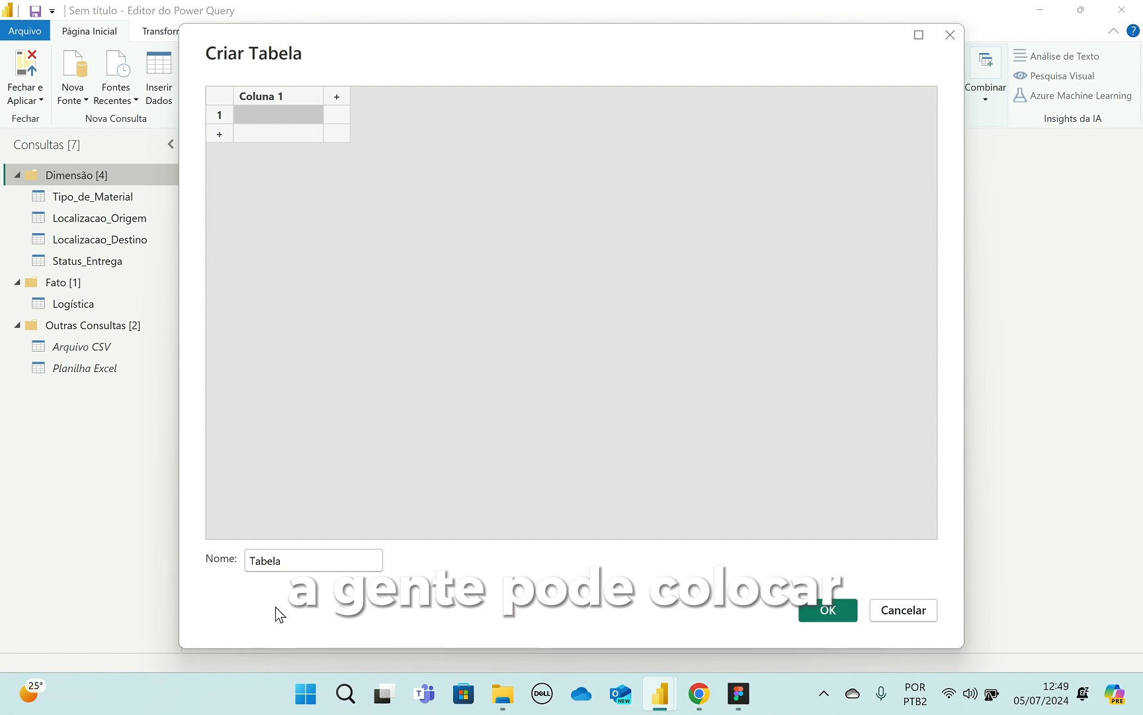
pyautogui.press('capslock')
pyautogui.write('P')
pyautogui.press('capslock')
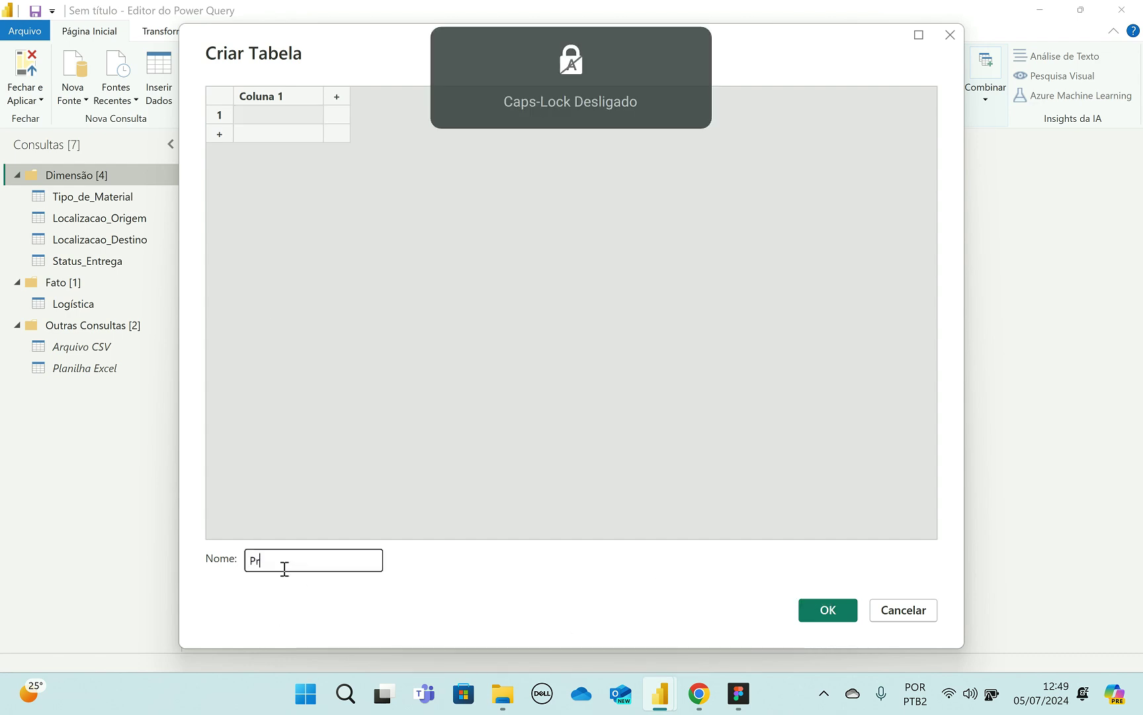
pyautogui.write('razo')
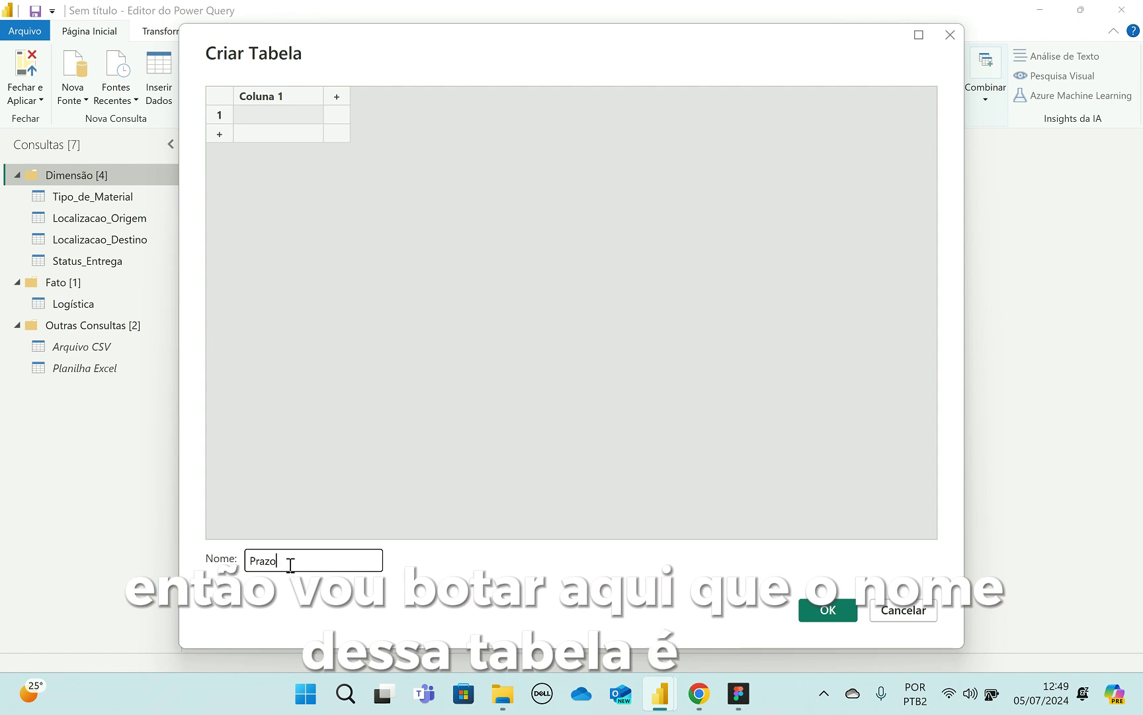
# - Rename the first column of the new table as Prazo
pyautogui.click(262, 92)
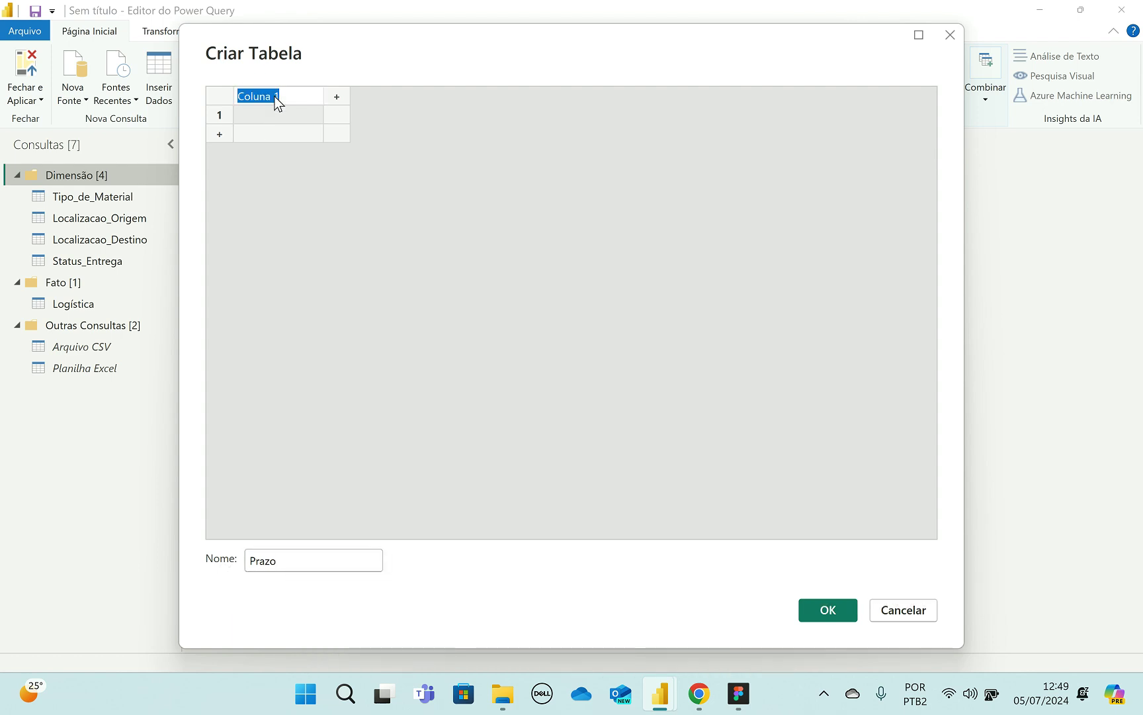
pyautogui.write('P')
pyautogui.press('capslock')
pyautogui.write('razo')
pyautogui.press('Return')
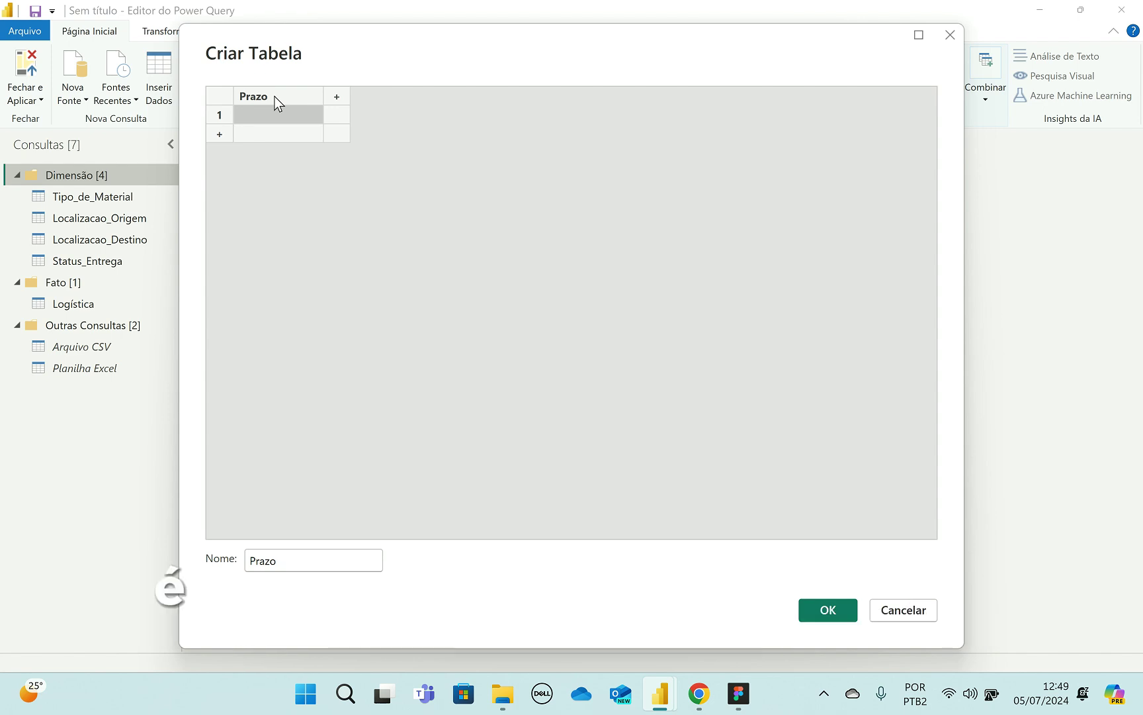
# - Fill the Prazo column with the rows Atrasado and No Prazo and create the table
pyautogui.write('A')
pyautogui.press('capslock')
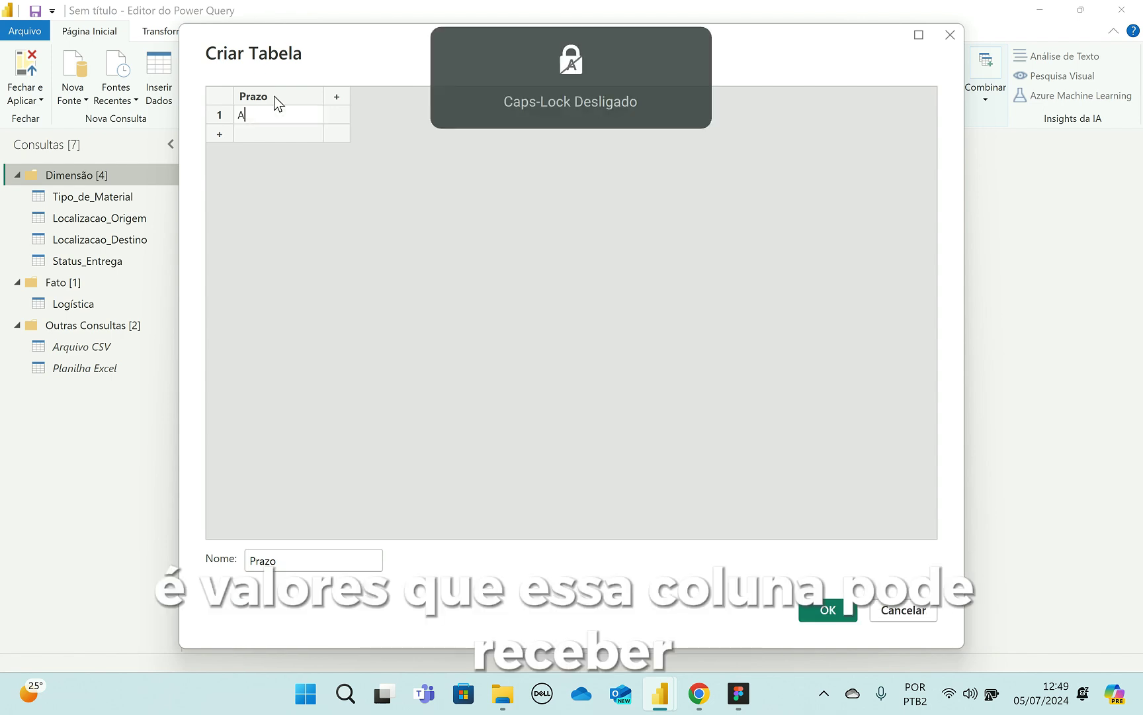
pyautogui.write('trasado')
pyautogui.press('Return')
pyautogui.press('capslock')
pyautogui.write('N')
pyautogui.press('capslock')
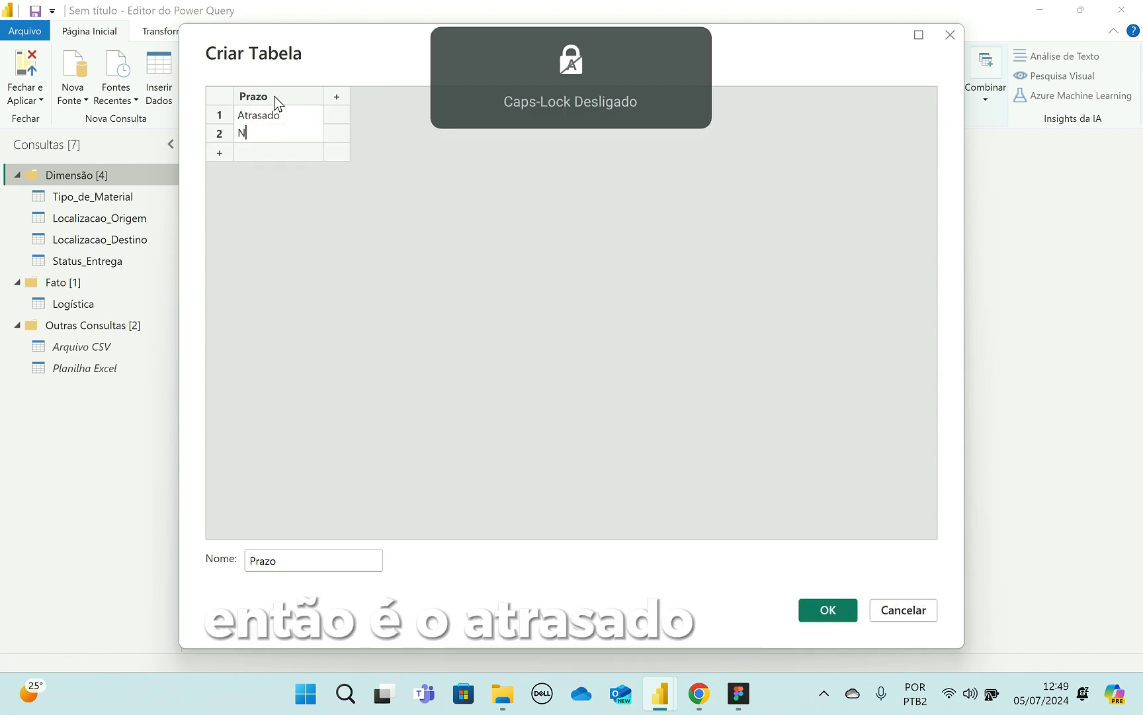
pyautogui.write('o Prazo')
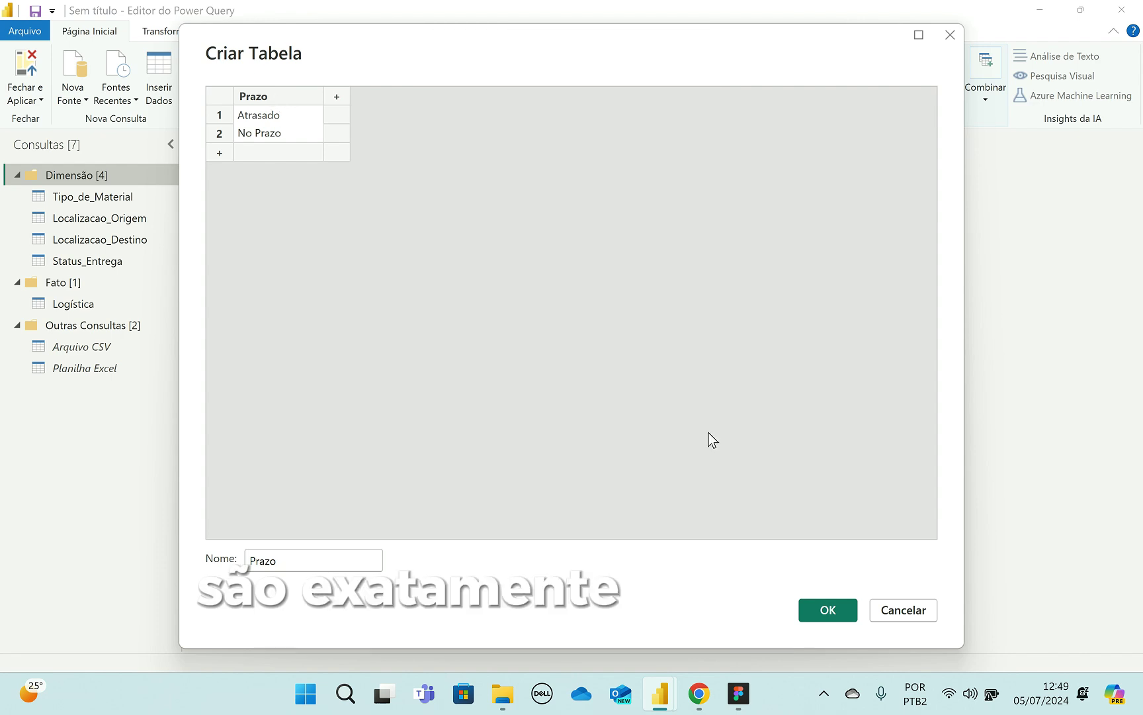
pyautogui.click(709, 432)
pyautogui.click(841, 619)
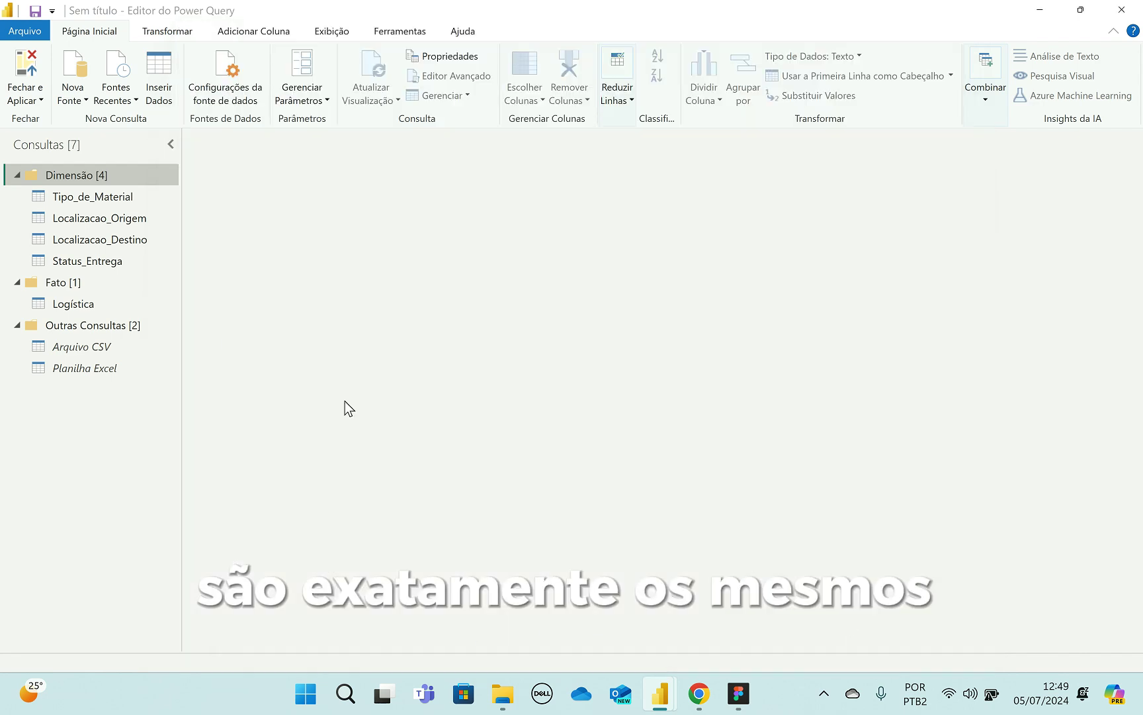
# - Compare the values of the Prazo column in Logística with the manually entered Prazo table and open the Status_Entrega query
pyautogui.click(94, 322)
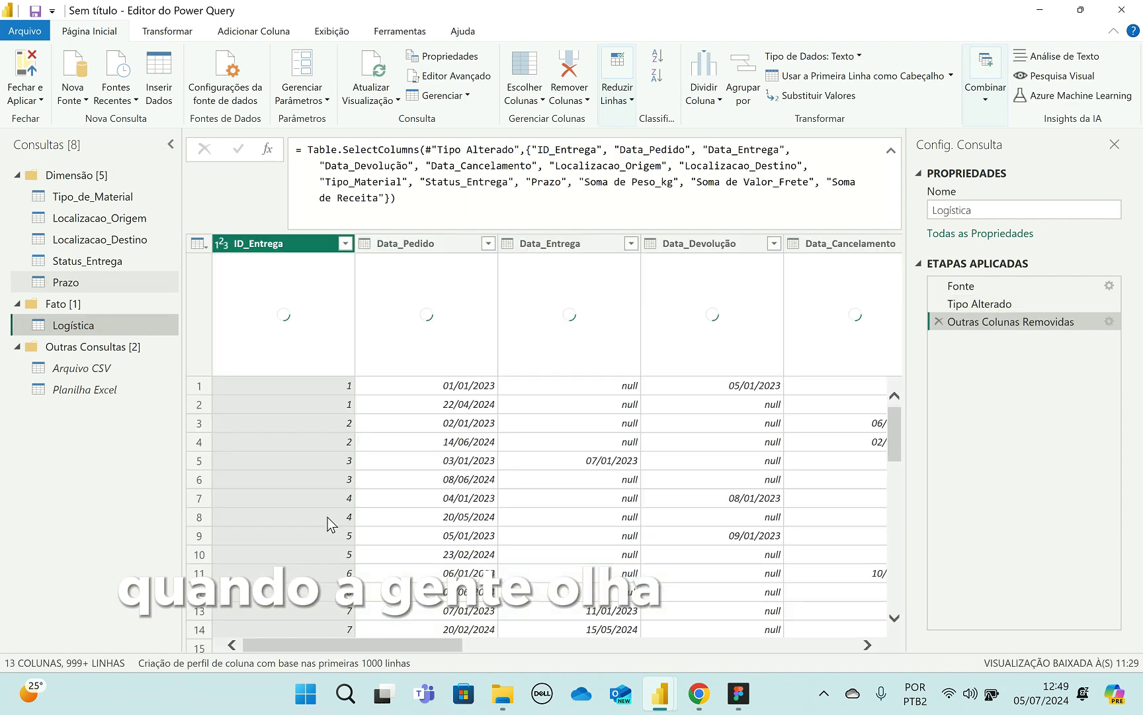
pyautogui.moveTo(423, 645); pyautogui.dragTo(700, 650)
pyautogui.click(700, 317)
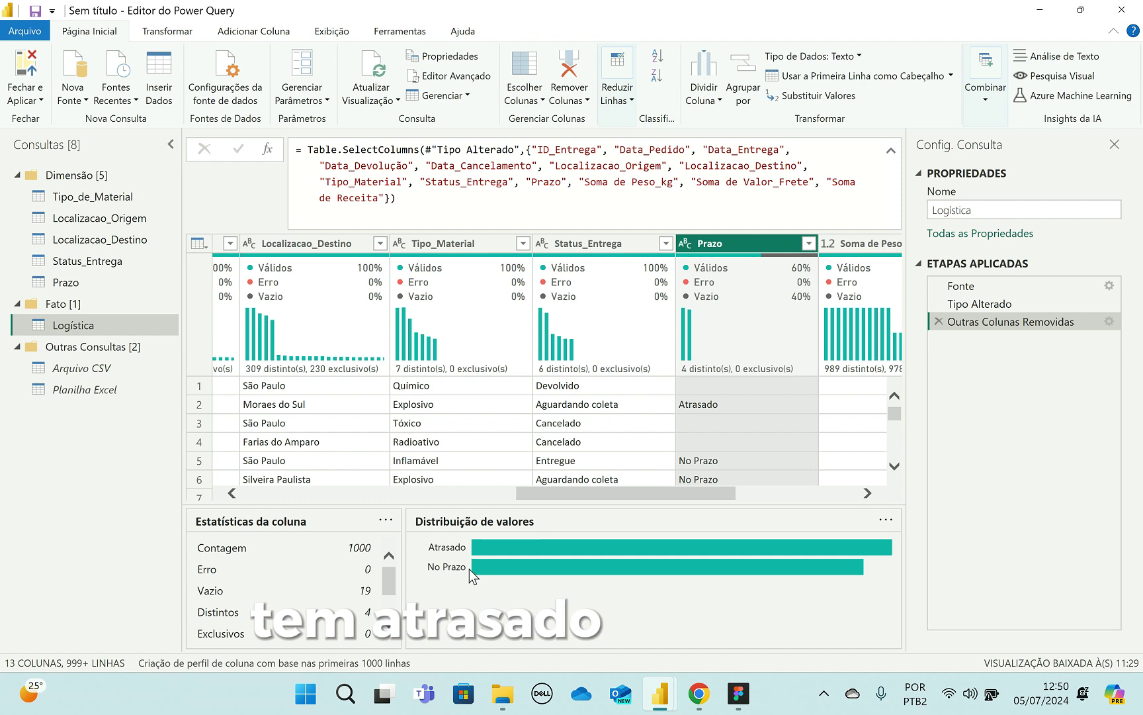
pyautogui.moveTo(225, 349)
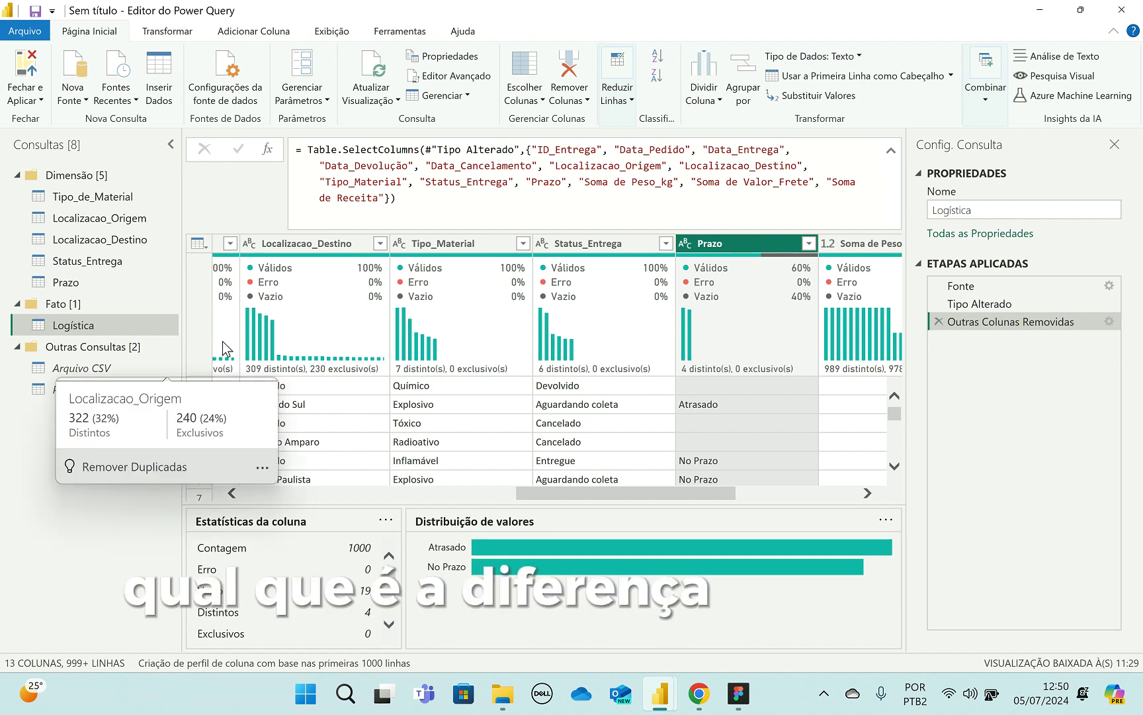
pyautogui.click(147, 278)
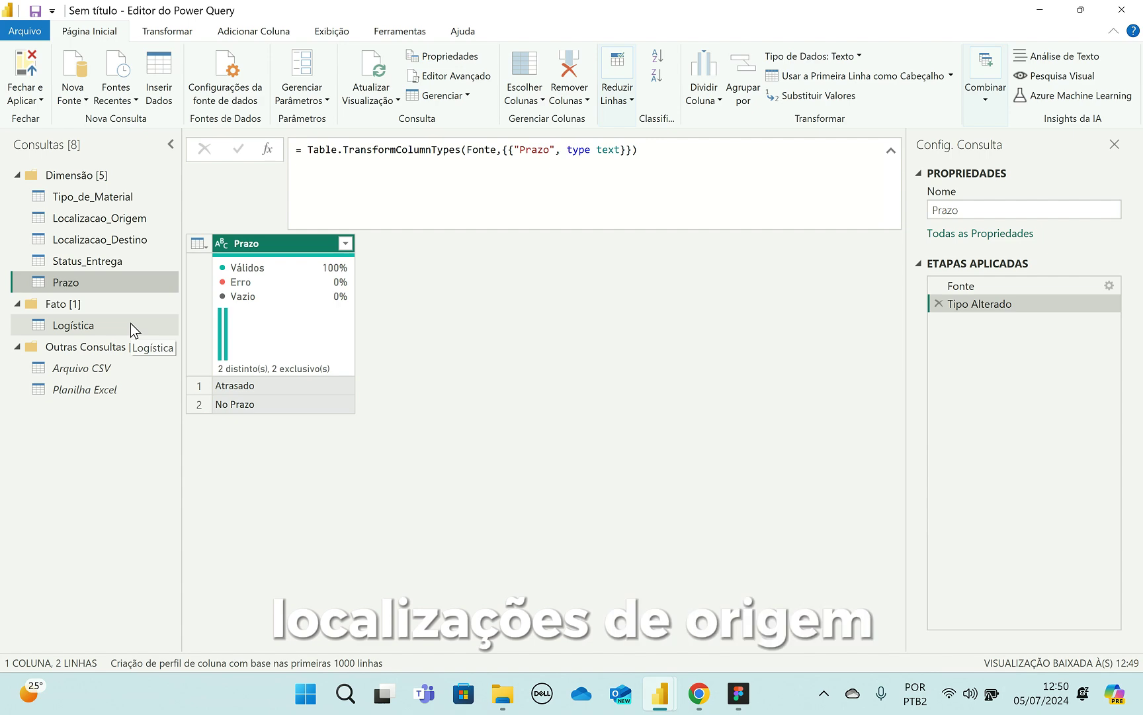
pyautogui.click(112, 325)
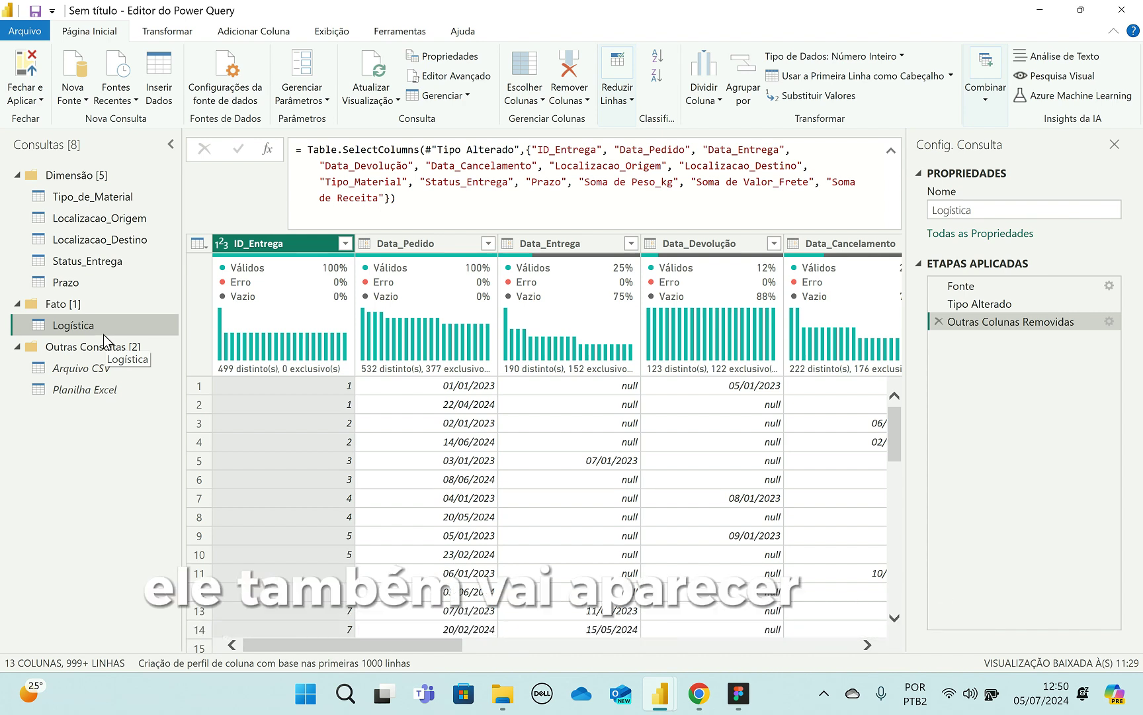
pyautogui.click(111, 262)
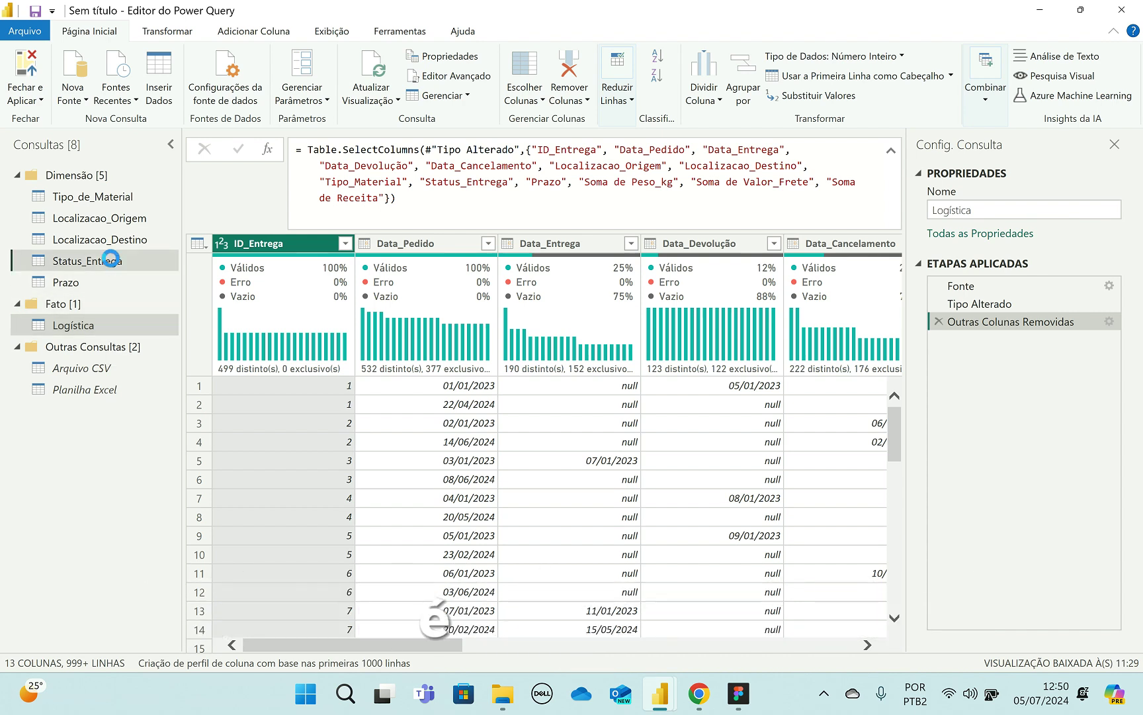